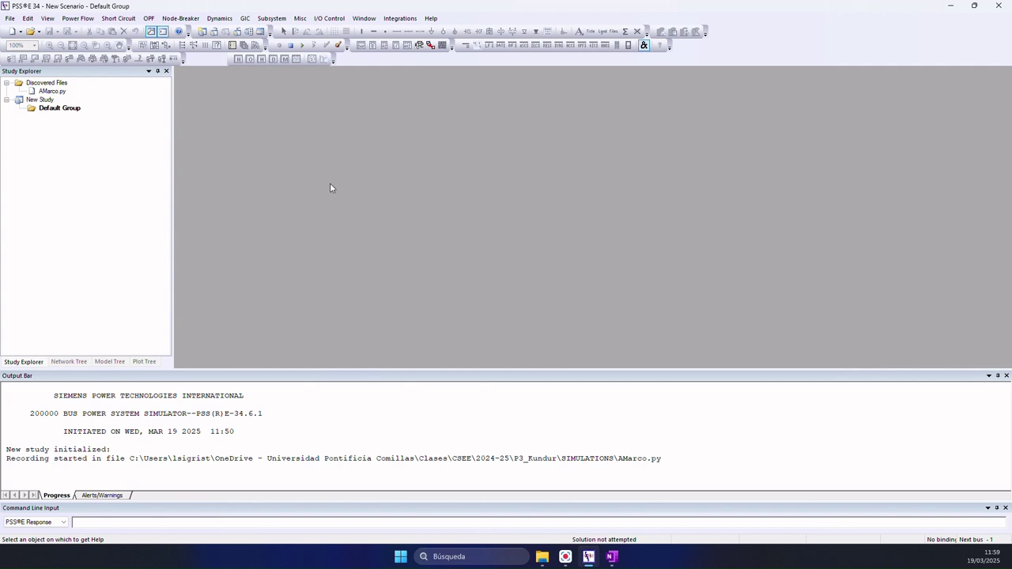
Open the saved case kundur_two_area_v34 and solve its power flow with Full Newton-Raphson, without a flat start.
click(30, 31)
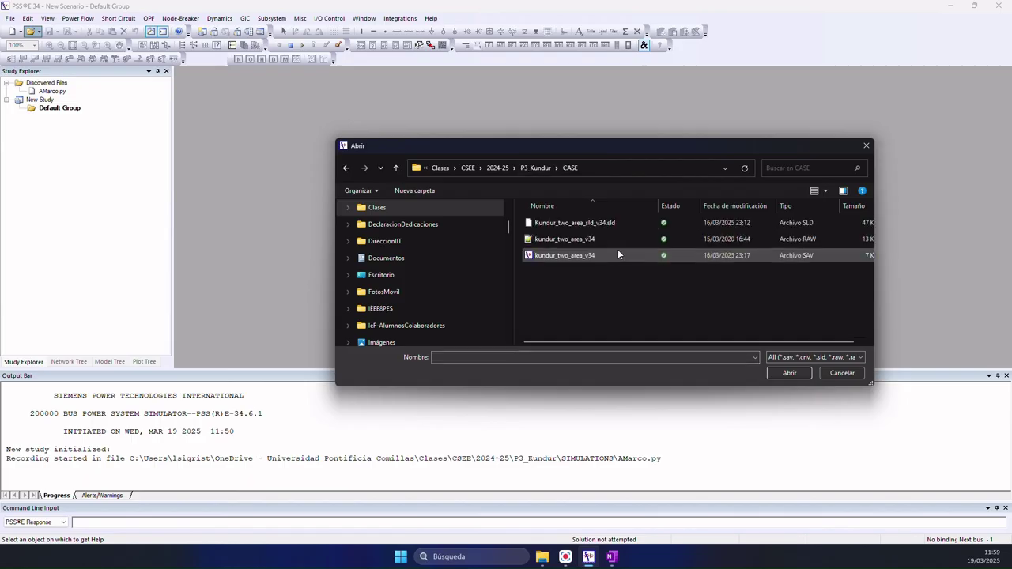
double_click(579, 256)
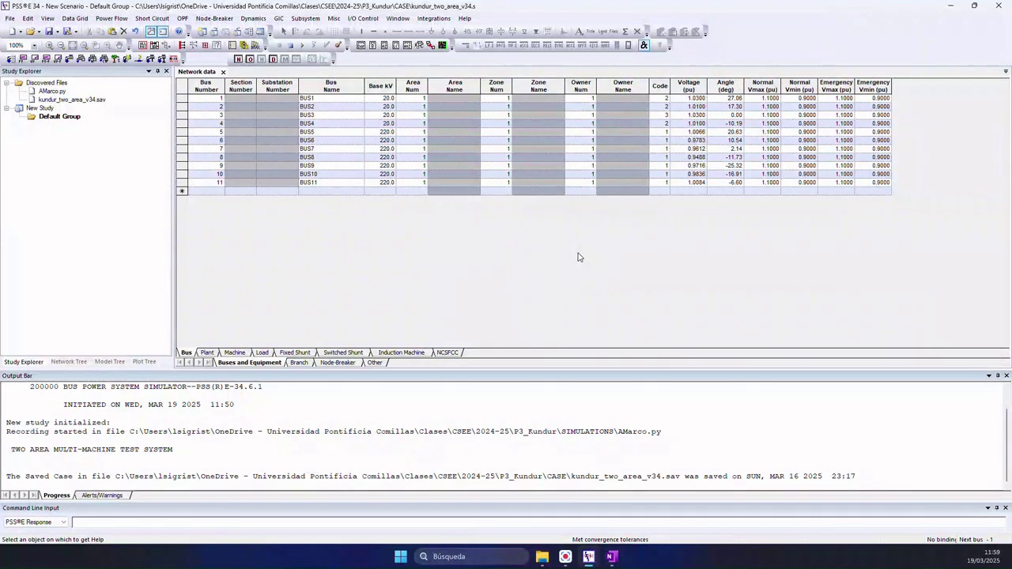
click(115, 19)
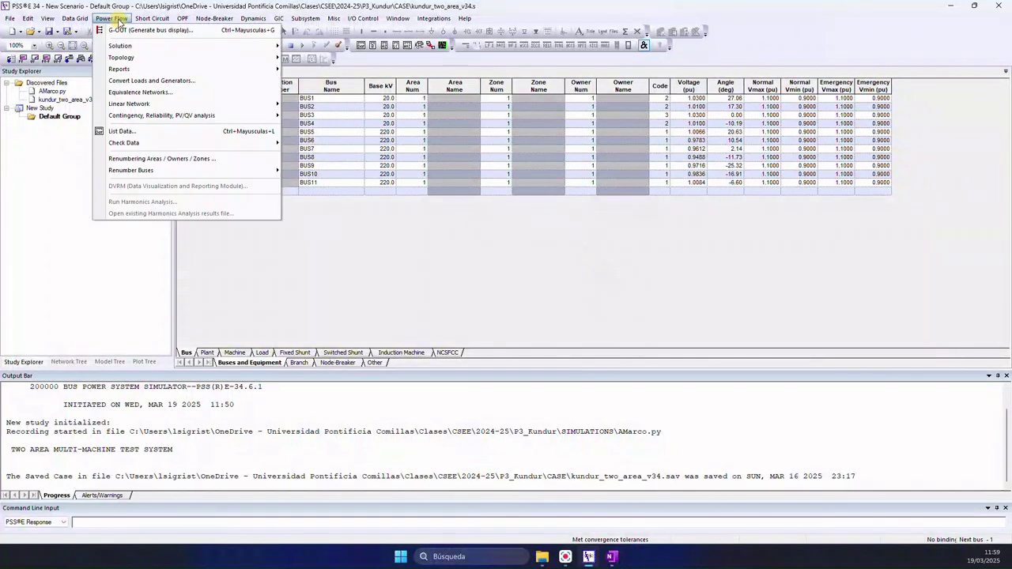
mouse_move(120, 45)
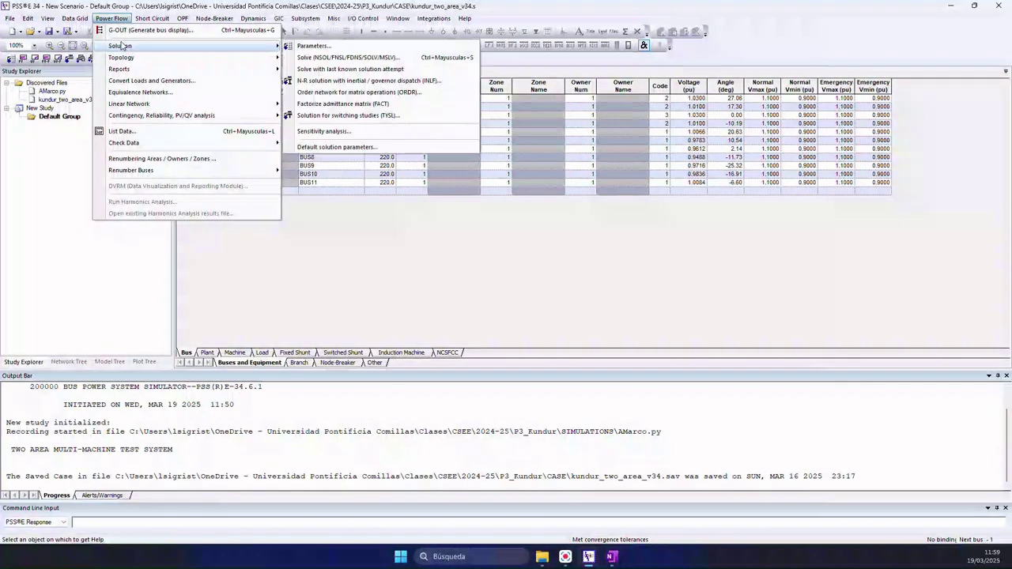
click(371, 63)
click(67, 345)
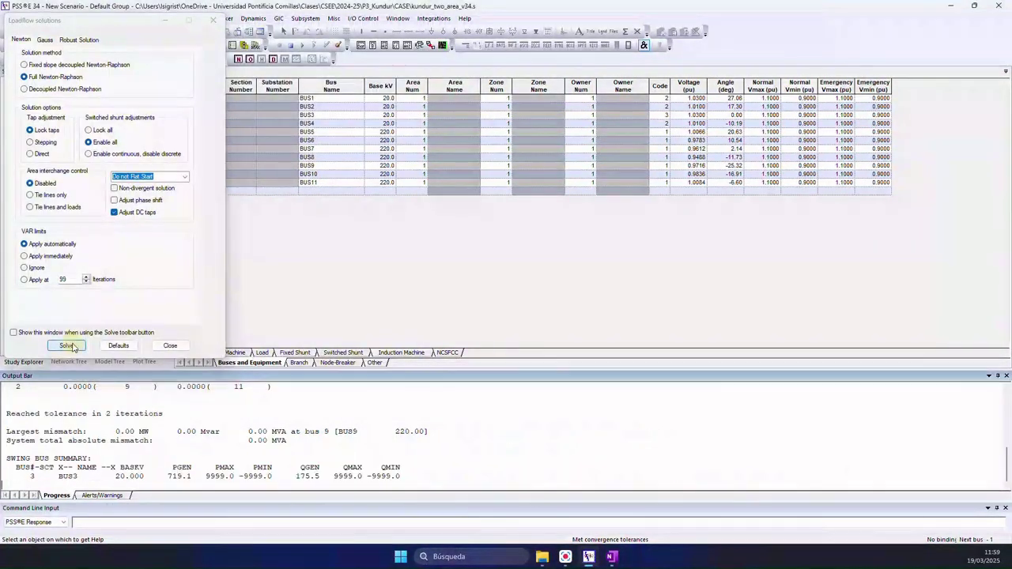
click(171, 345)
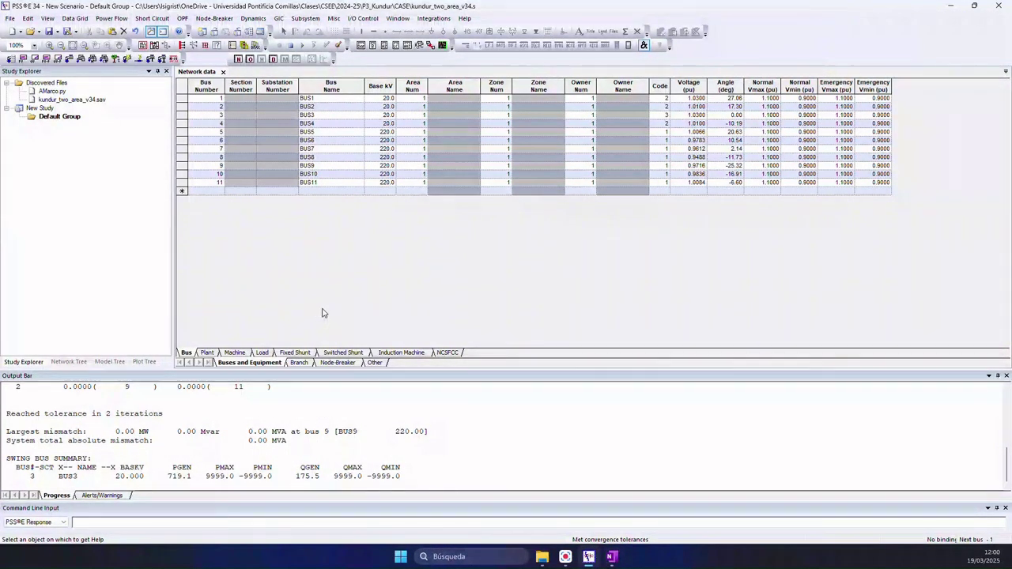
Convert generators using ZSORCE and all constant MVA loads to 100% constant current for active power and 100% constant admittance for reactive power.
click(111, 19)
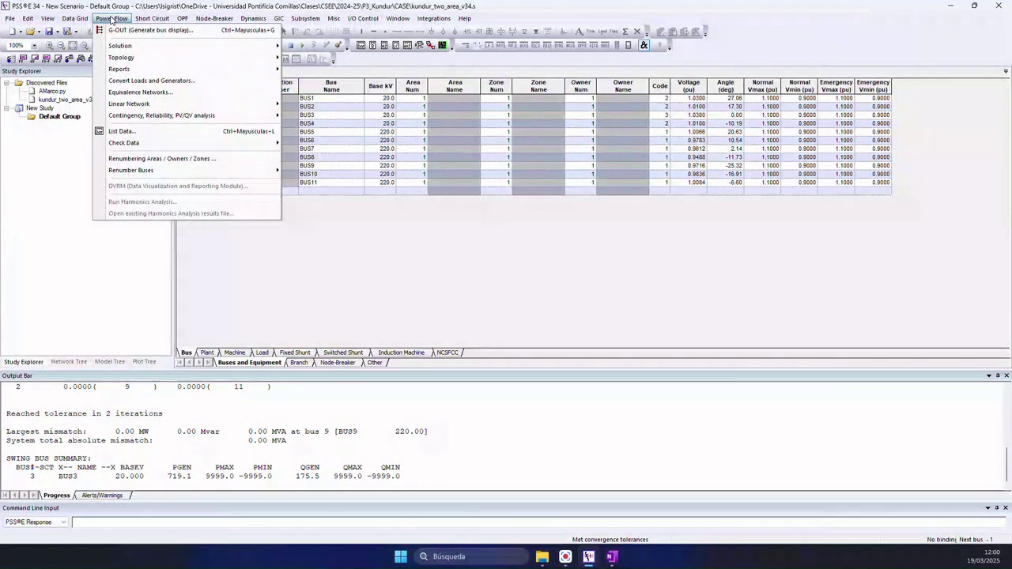
click(138, 82)
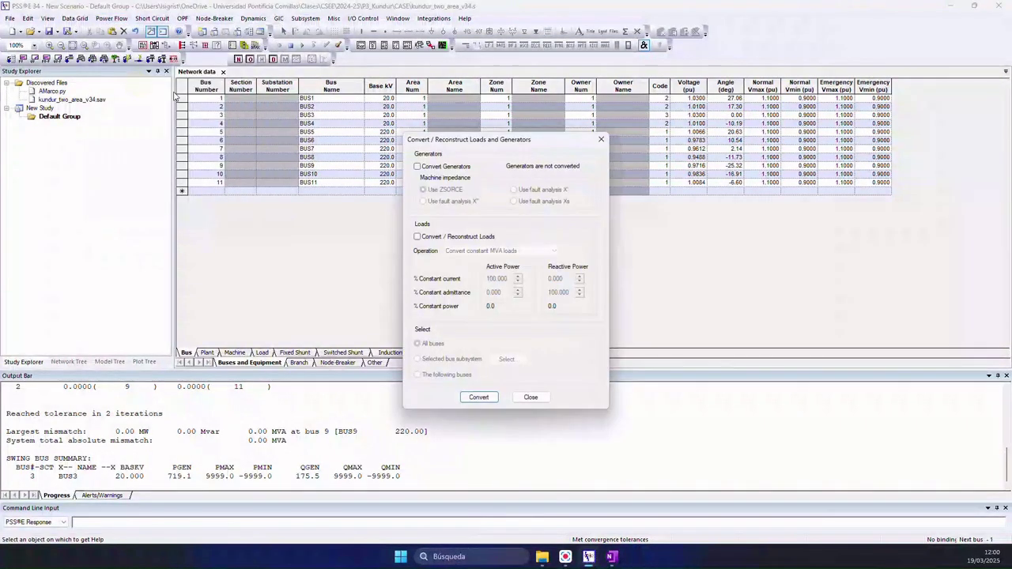
click(418, 168)
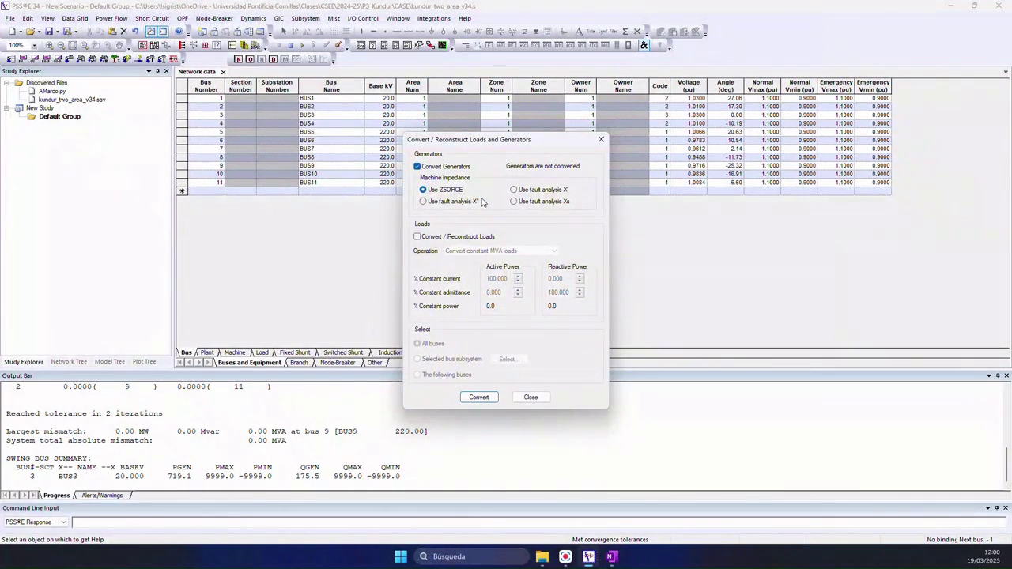
click(457, 236)
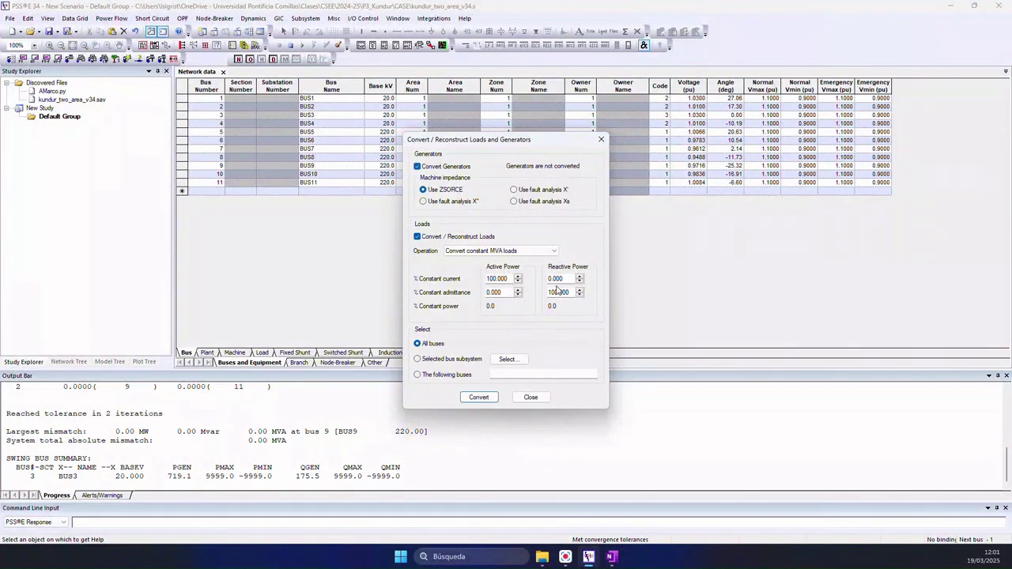
key(Return)
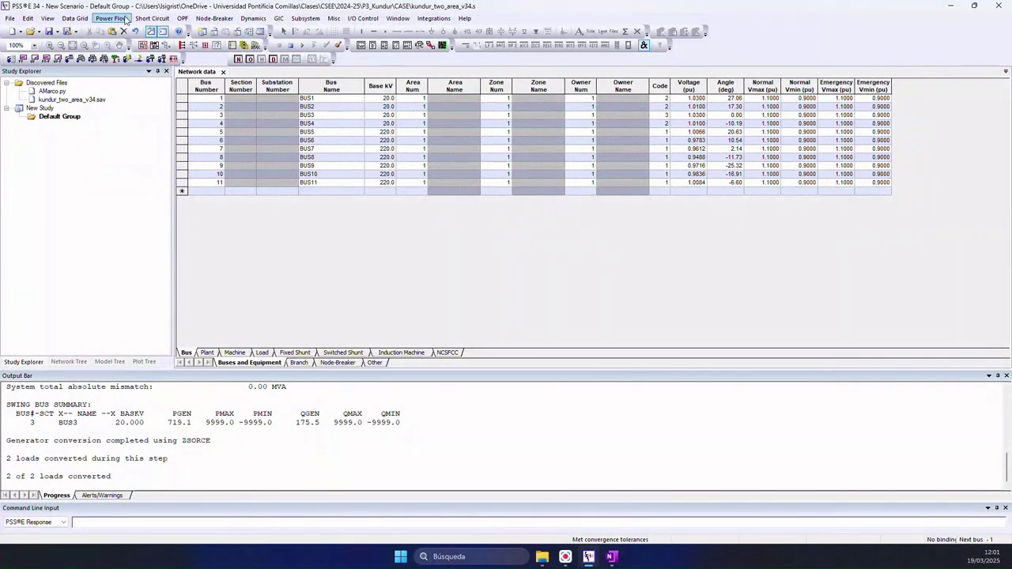
Order the network for matrix operations, ignoring out-of-service branches, and factorize the admittance matrix.
click(125, 18)
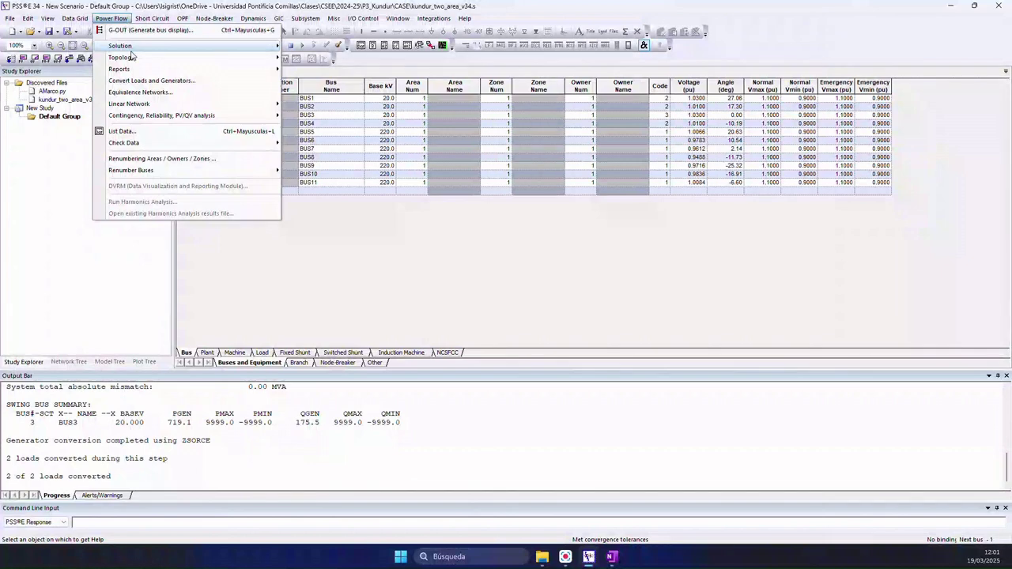
mouse_move(133, 52)
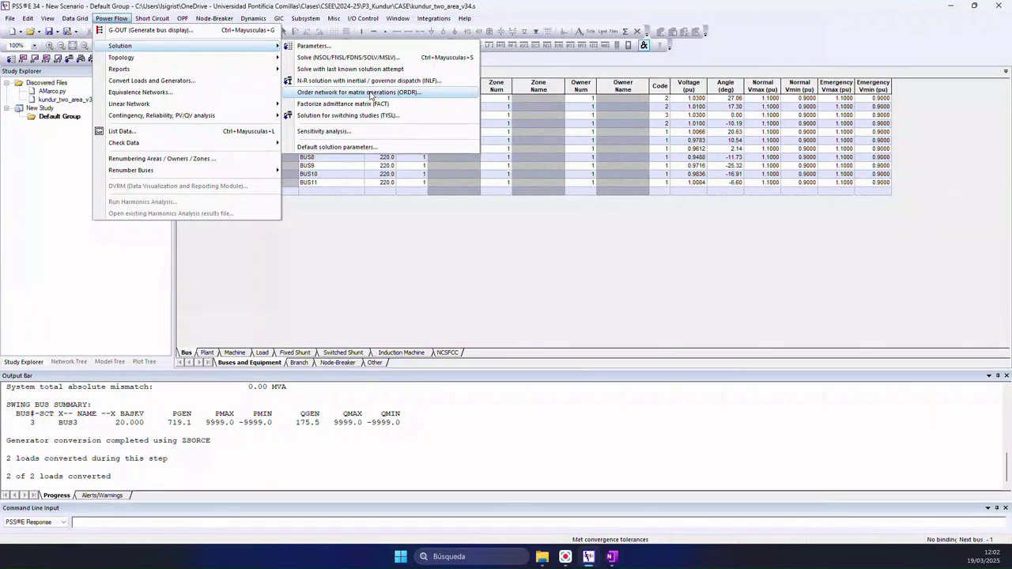
click(371, 93)
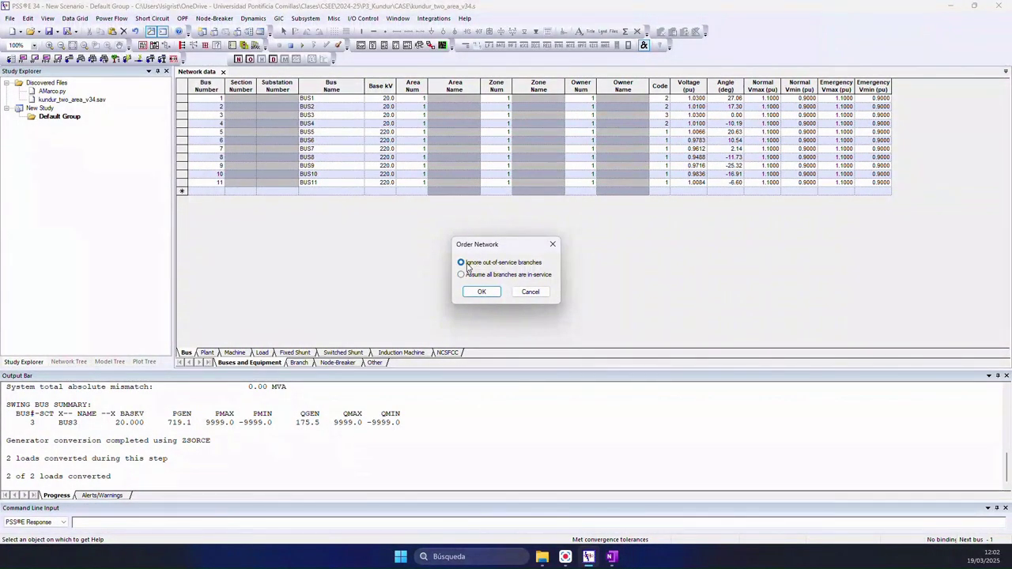
click(482, 292)
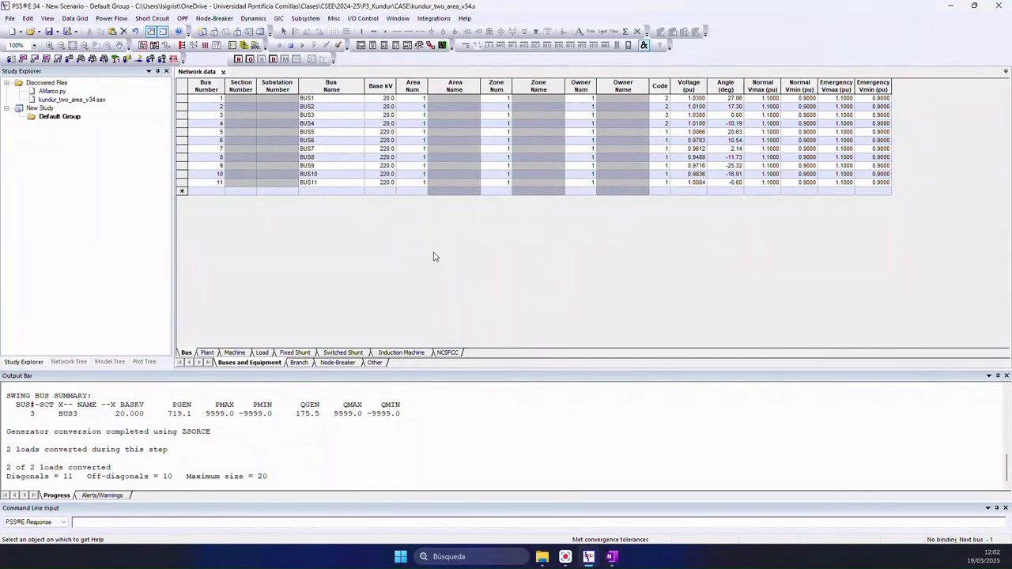
click(112, 18)
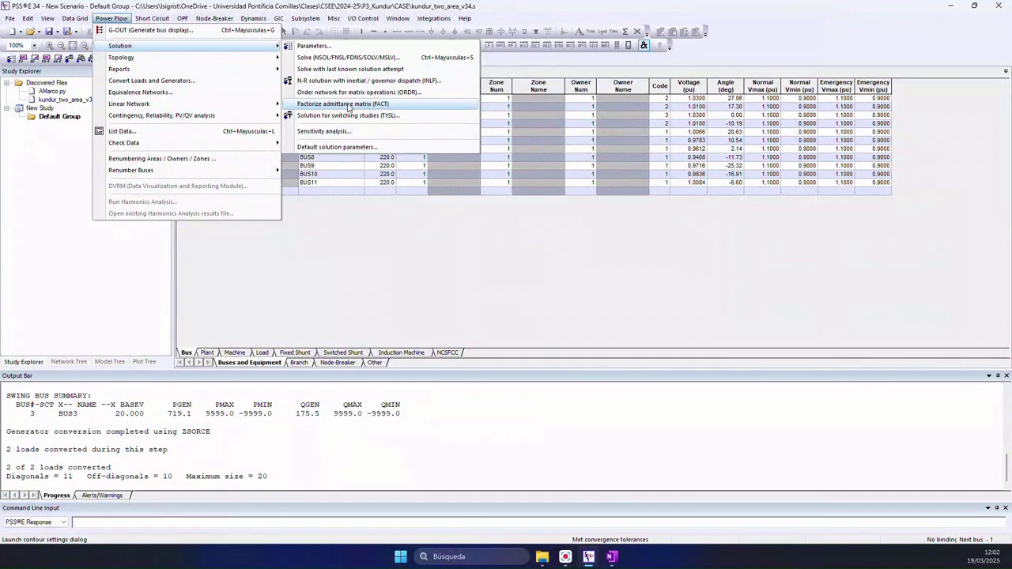
click(349, 106)
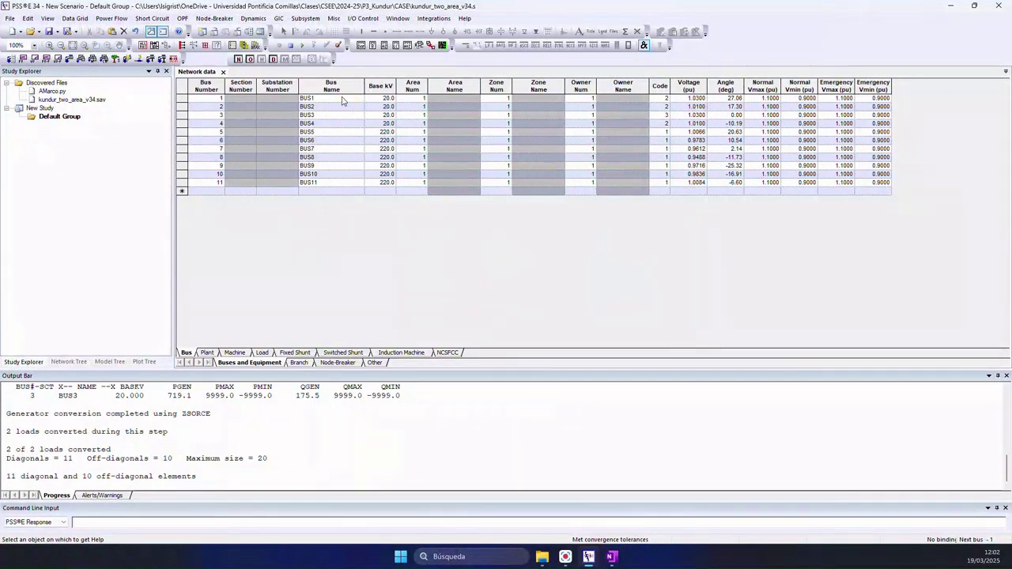
Run the solution for switching studies (TYSL) from the existing voltage vector and check the iteration count in the output.
click(110, 18)
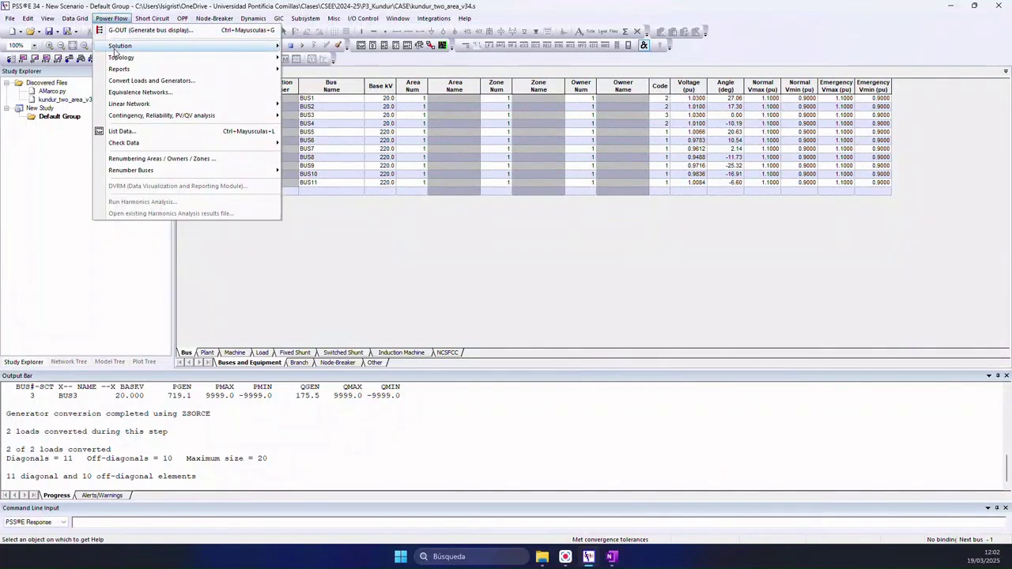
mouse_move(118, 45)
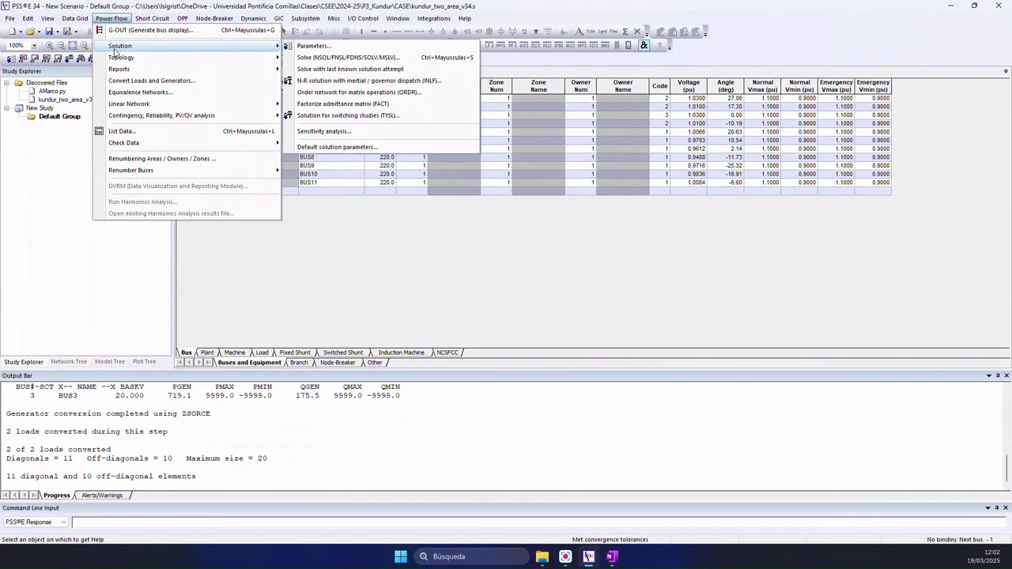
click(328, 117)
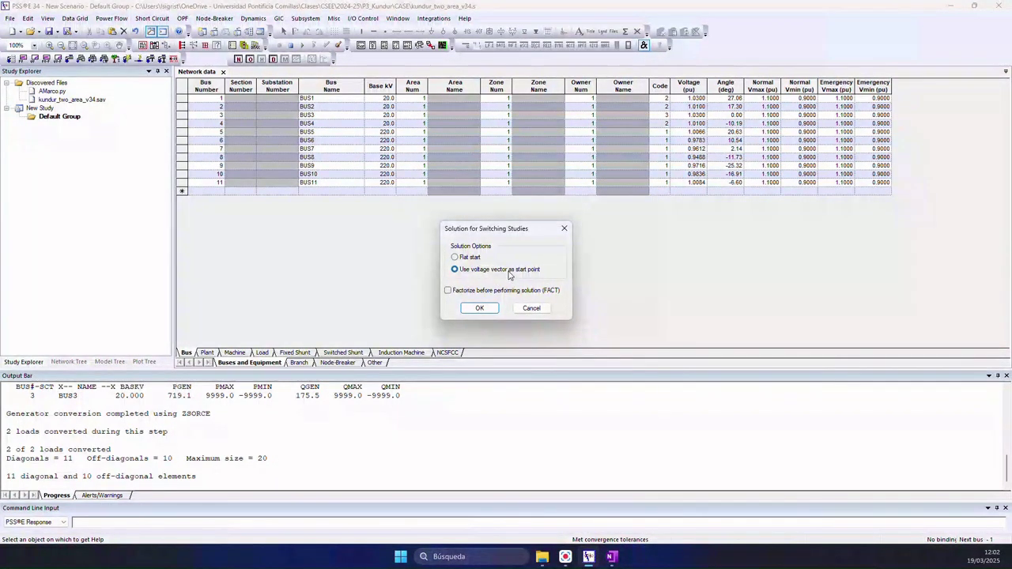
click(480, 308)
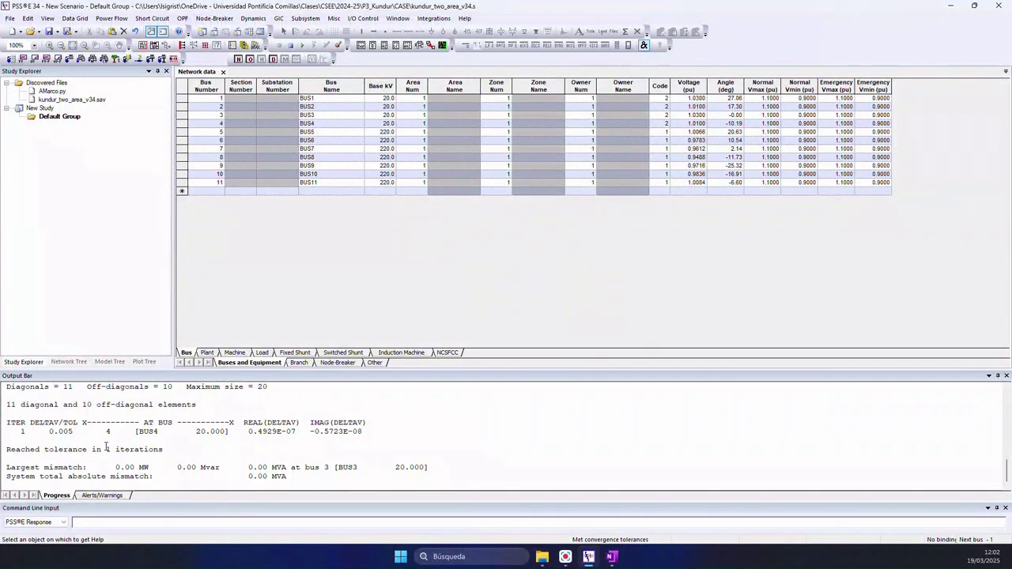
drag(107, 447, 130, 450)
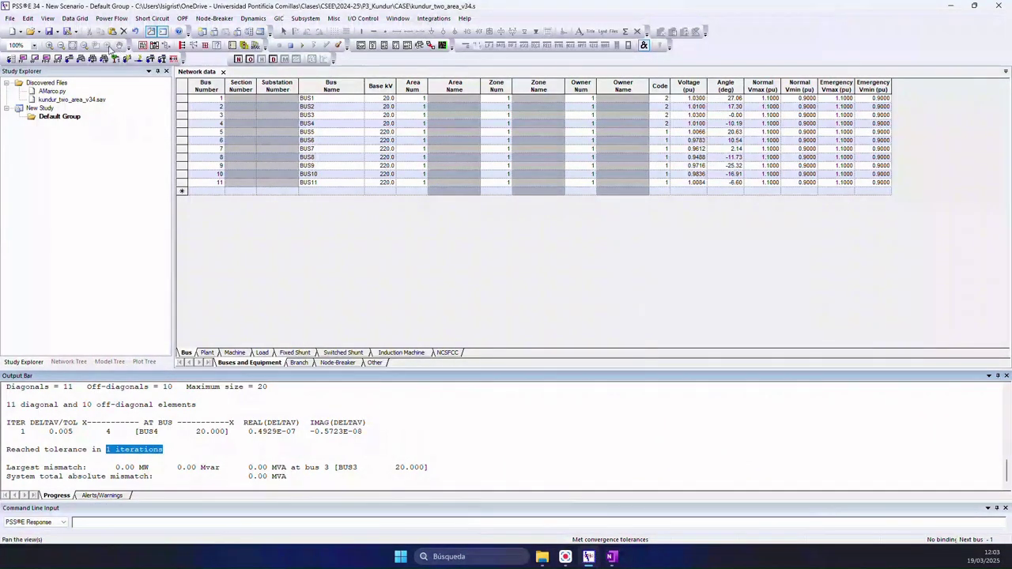
Save the converted case as kundur_two_area_v34_conv.sav in the CASE folder.
click(9, 18)
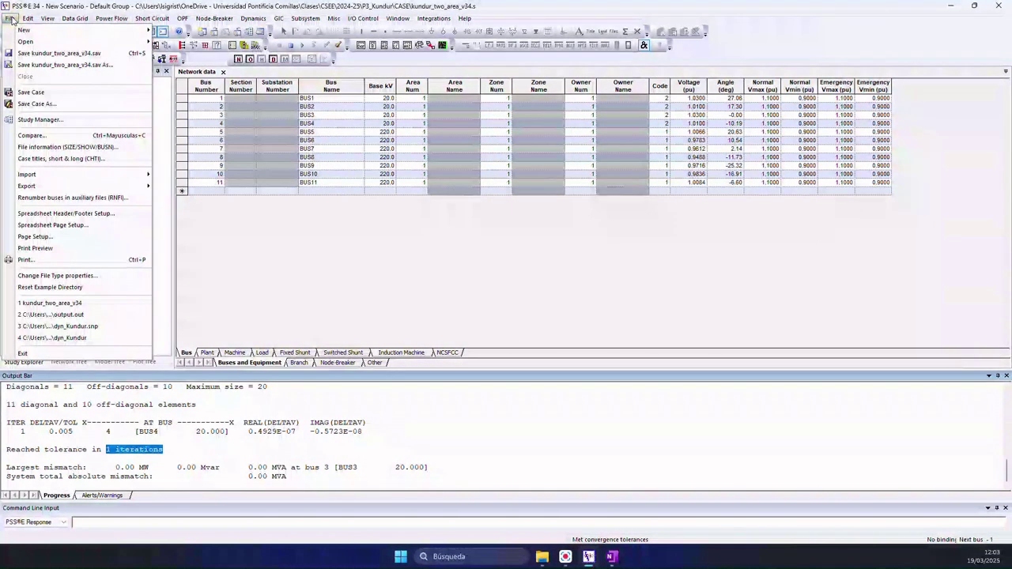
click(35, 104)
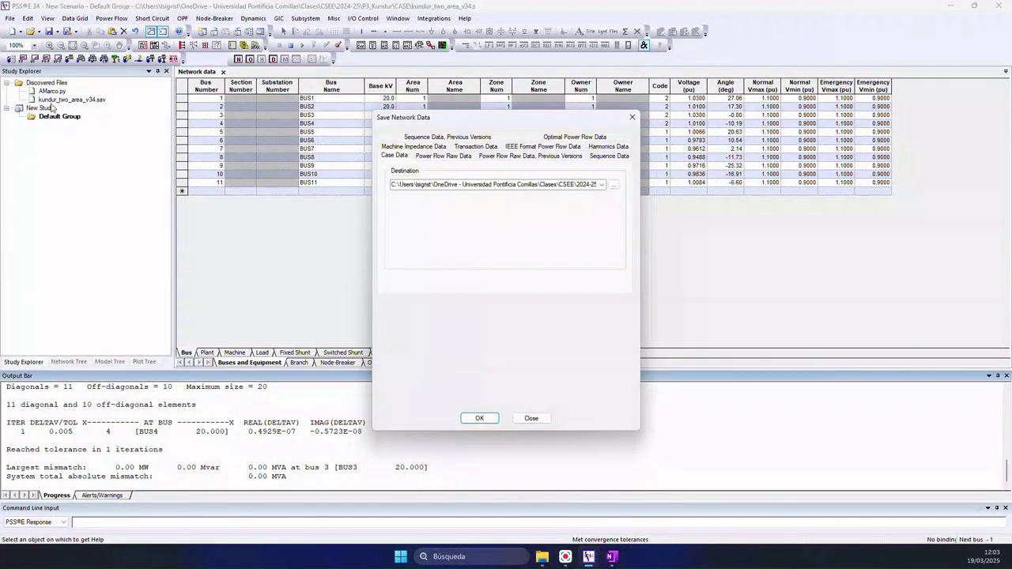
key(End)
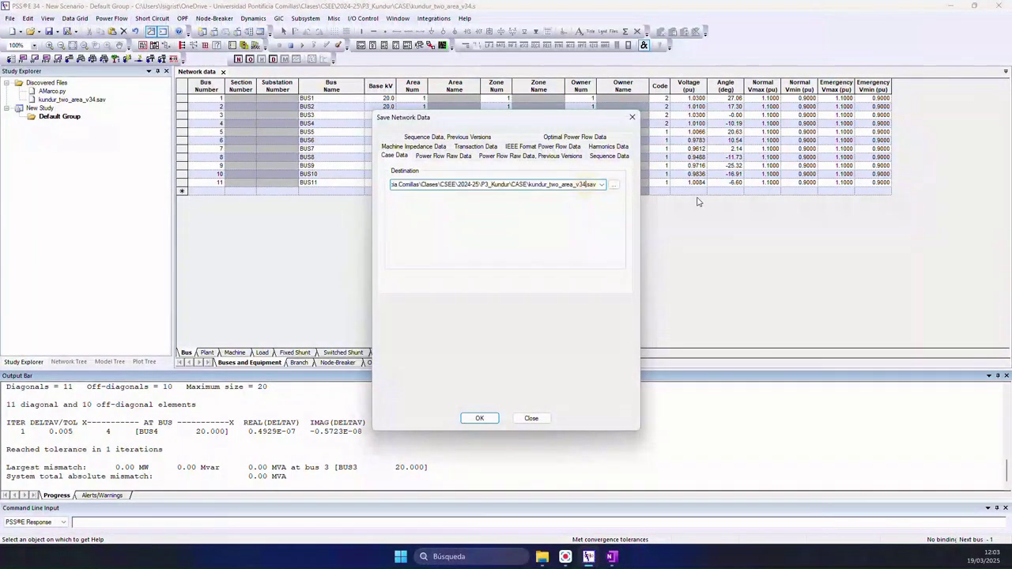
click(576, 185)
text(_conv)
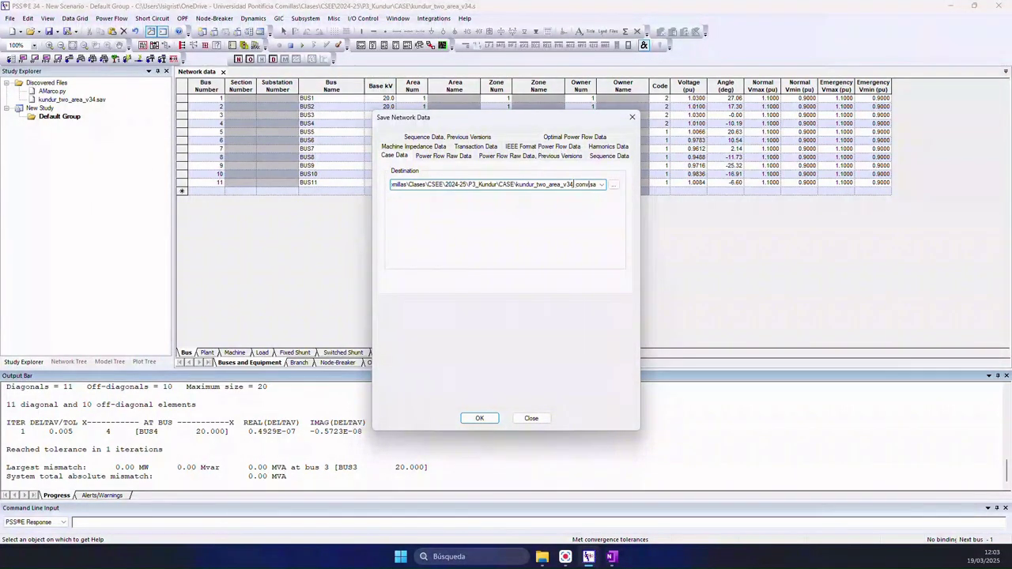
click(489, 418)
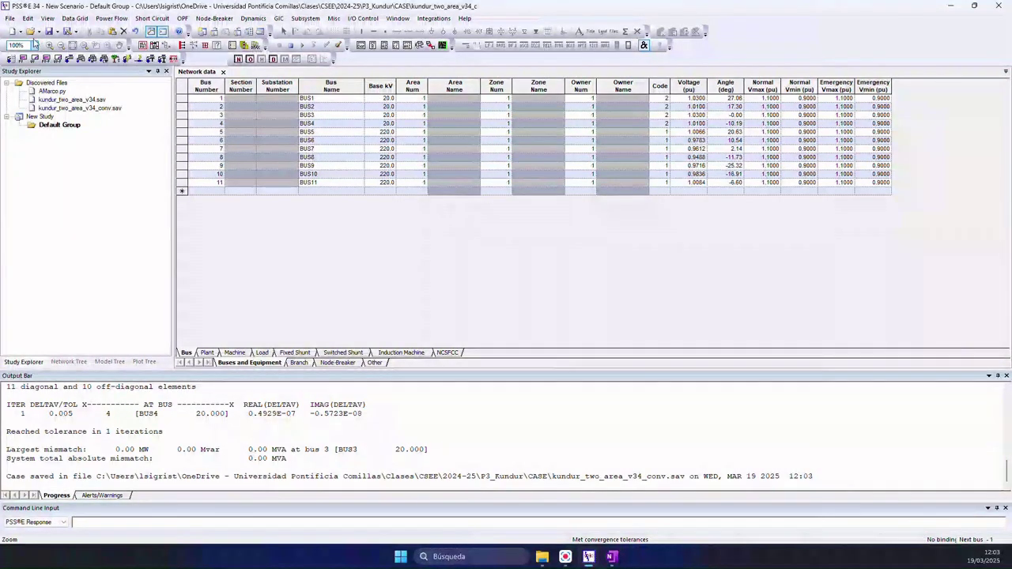
Load the dynamics data file dyn_Kundur.dyr from the DYN_MODELS folder, keeping all starting indices at 1.
click(30, 33)
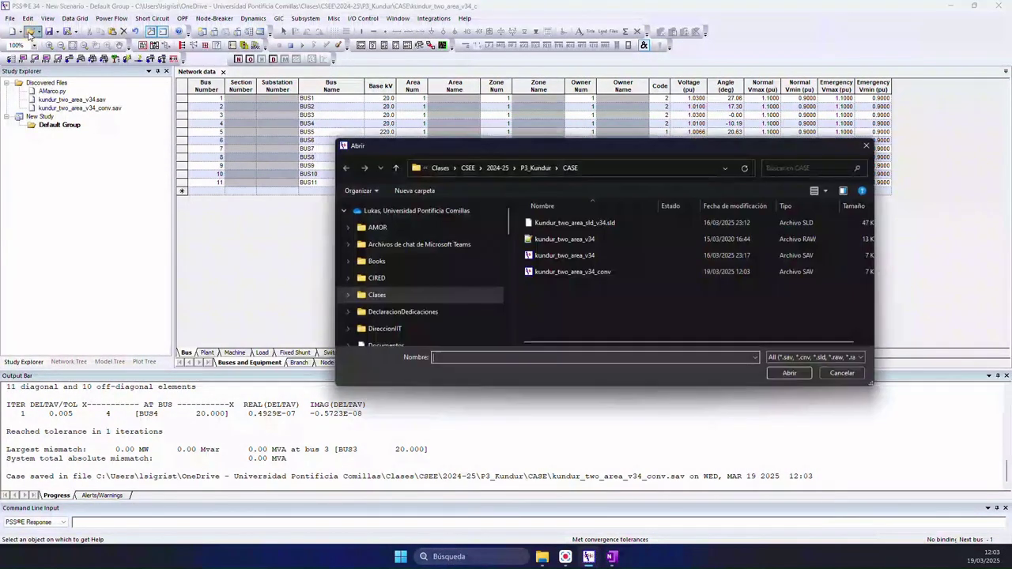
click(536, 168)
double_click(566, 242)
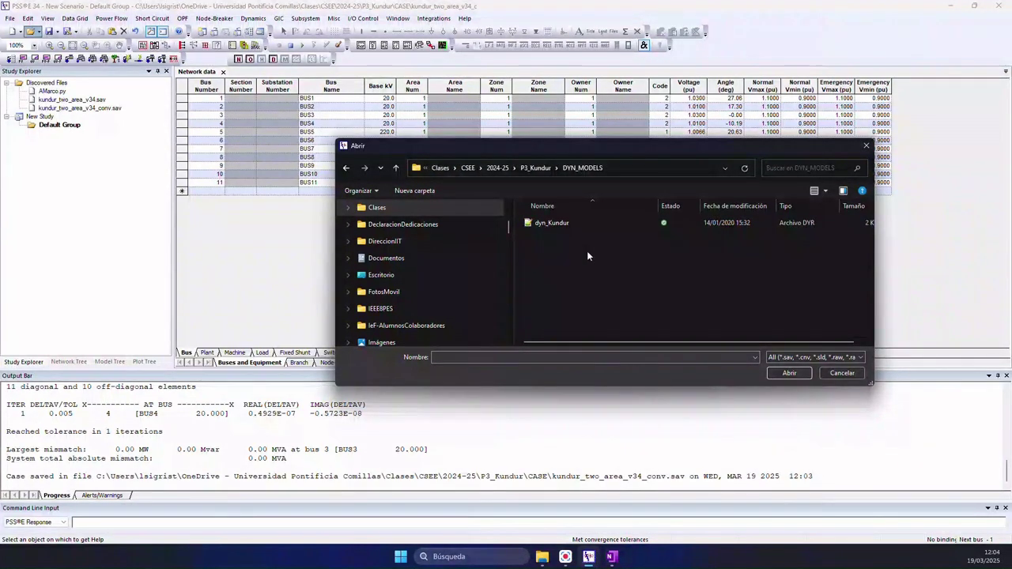
double_click(552, 223)
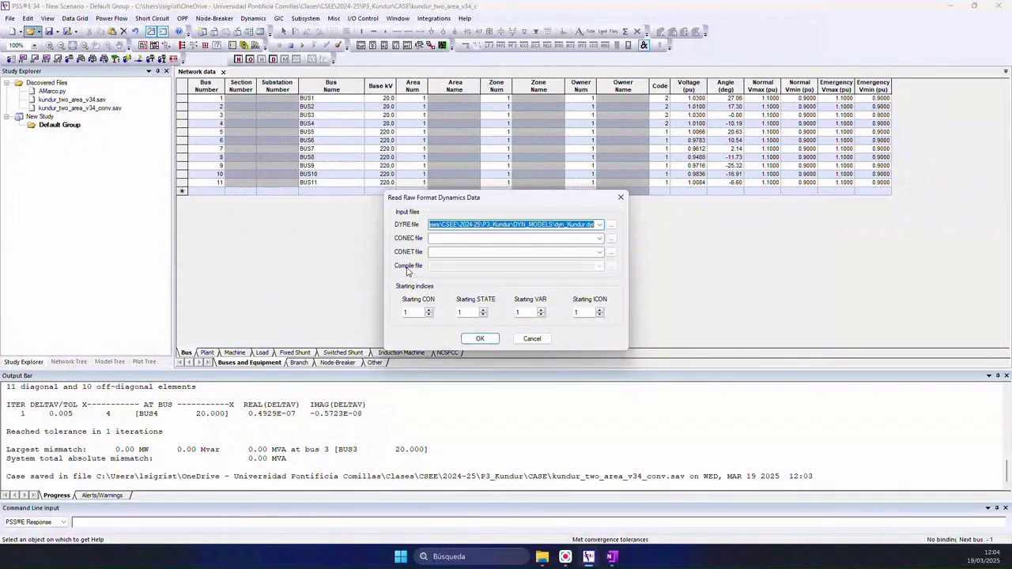
click(490, 339)
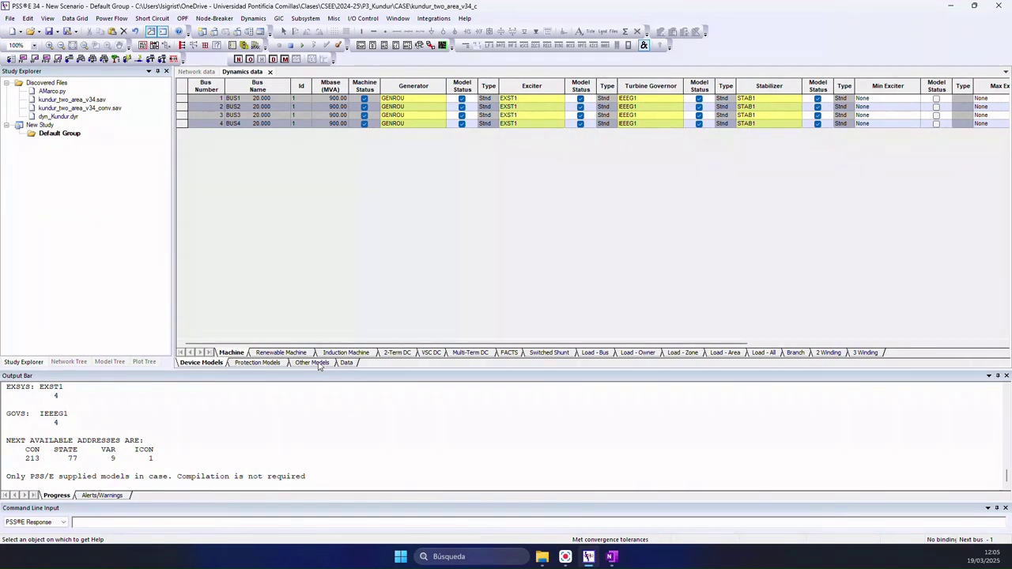
Review the constants of the GENROU generator model at BUS1 in the machine dynamics data, and close its parameters.
click(233, 353)
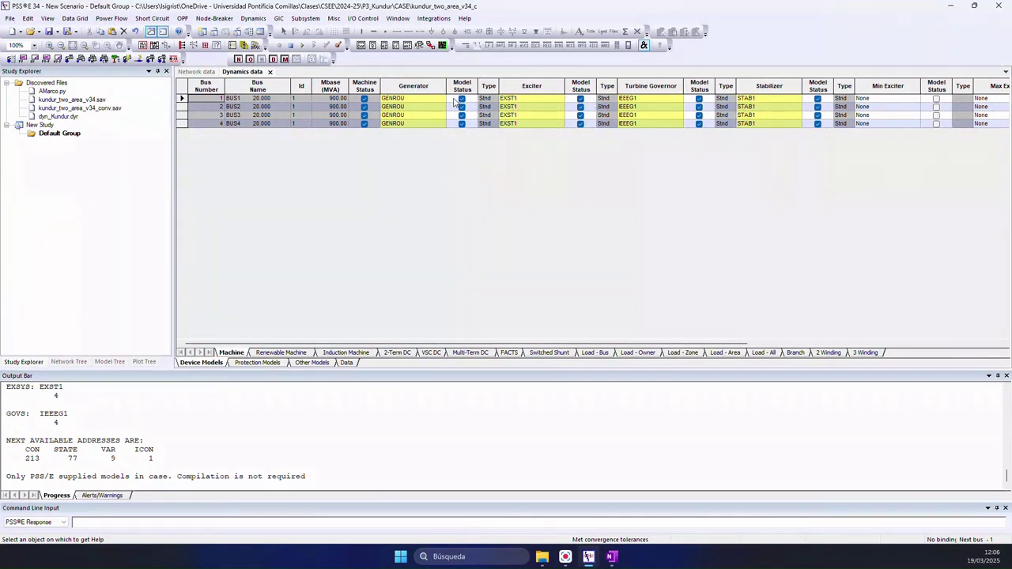
double_click(394, 101)
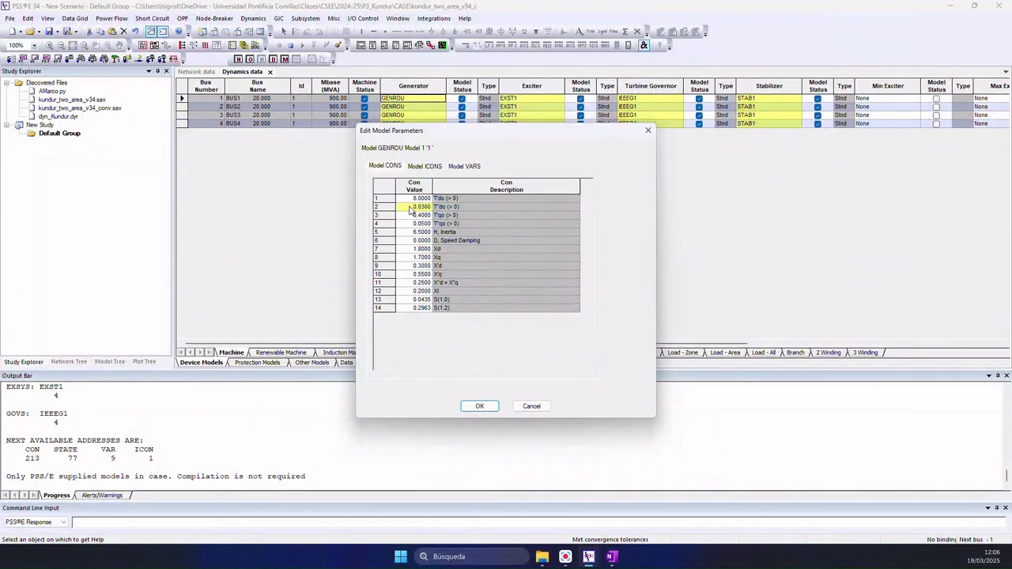
click(479, 408)
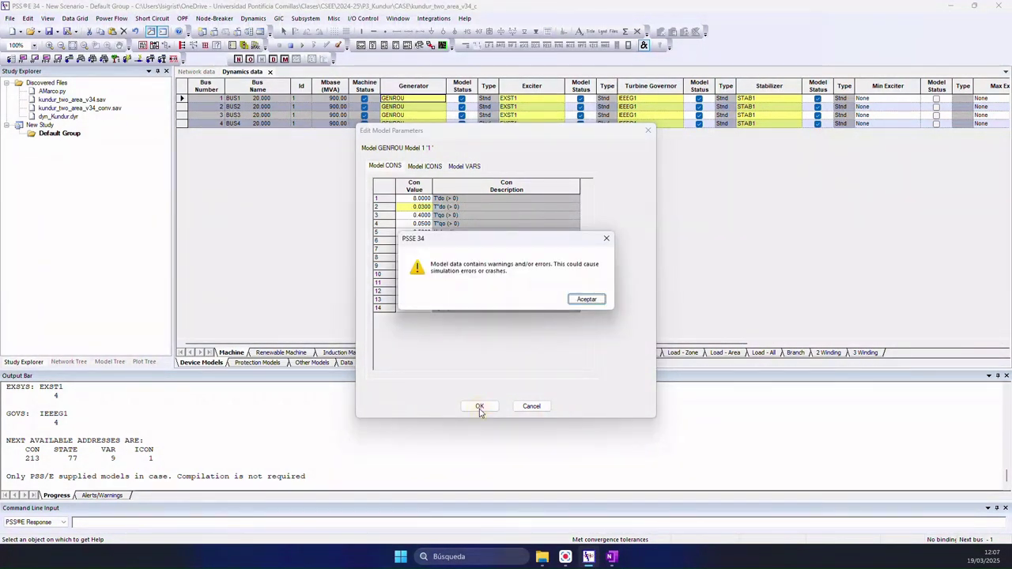
click(591, 299)
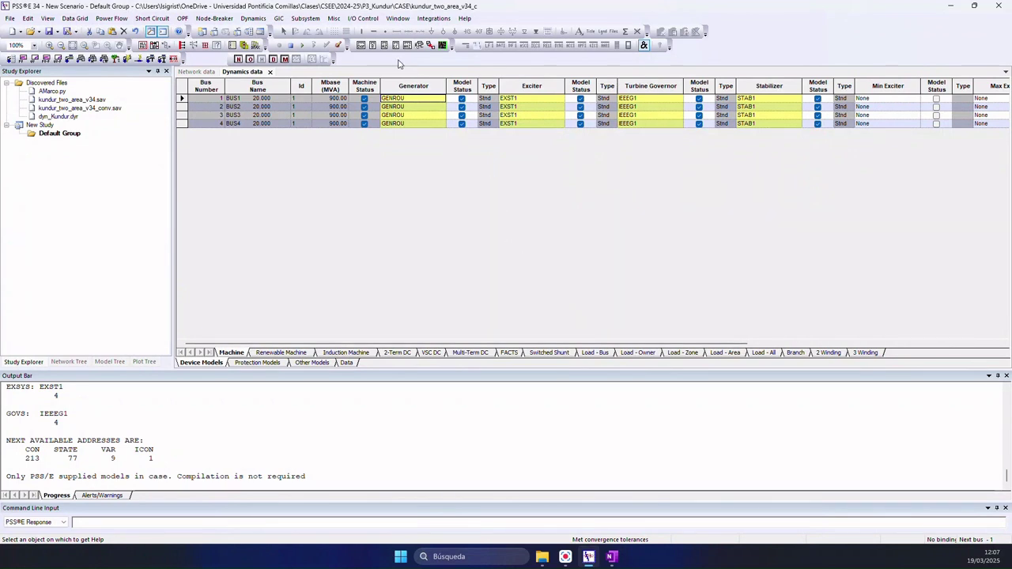
Set the simulation time step DELT to 0.005 in the dynamic solution parameters.
click(255, 18)
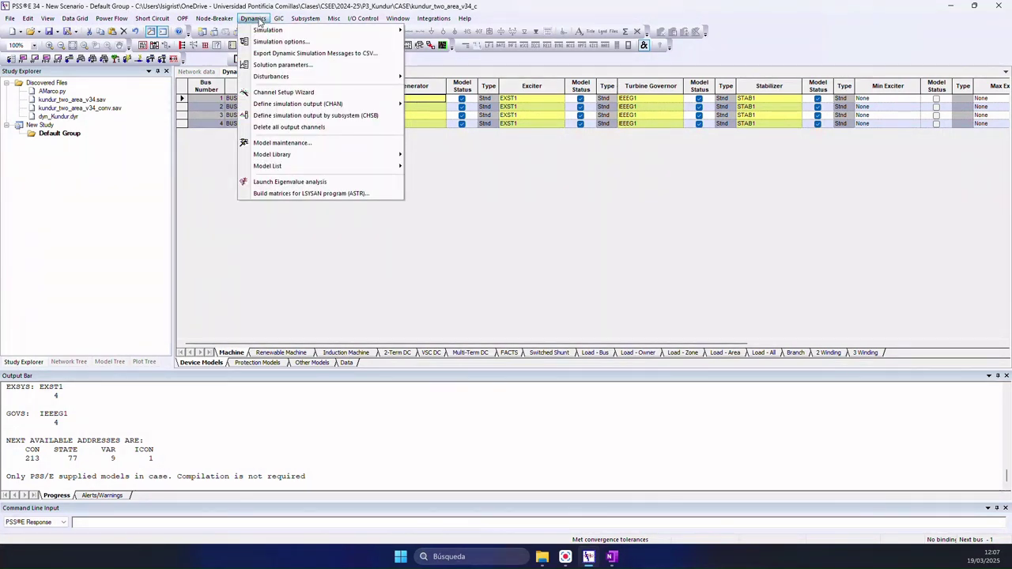
click(273, 64)
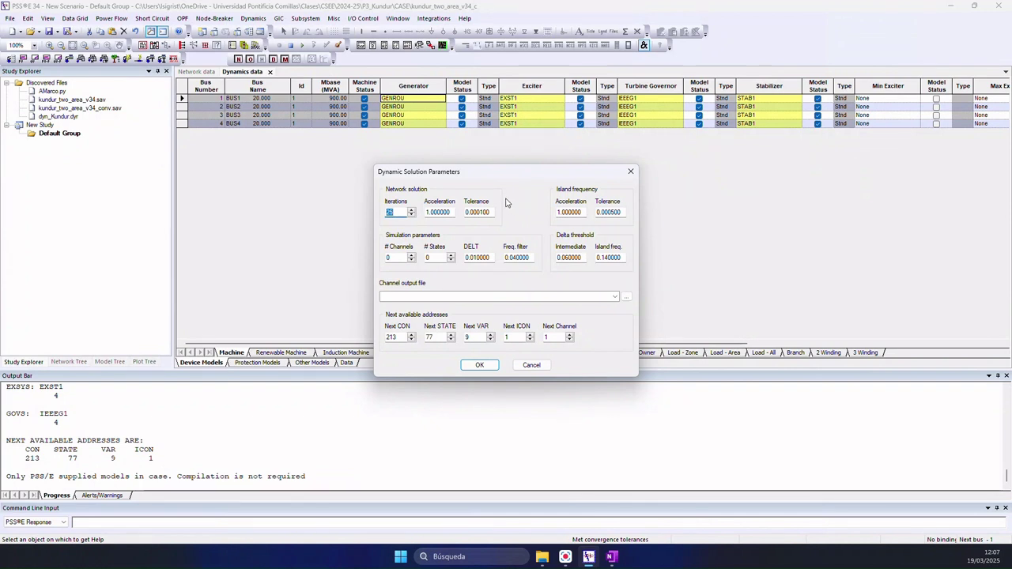
double_click(492, 258)
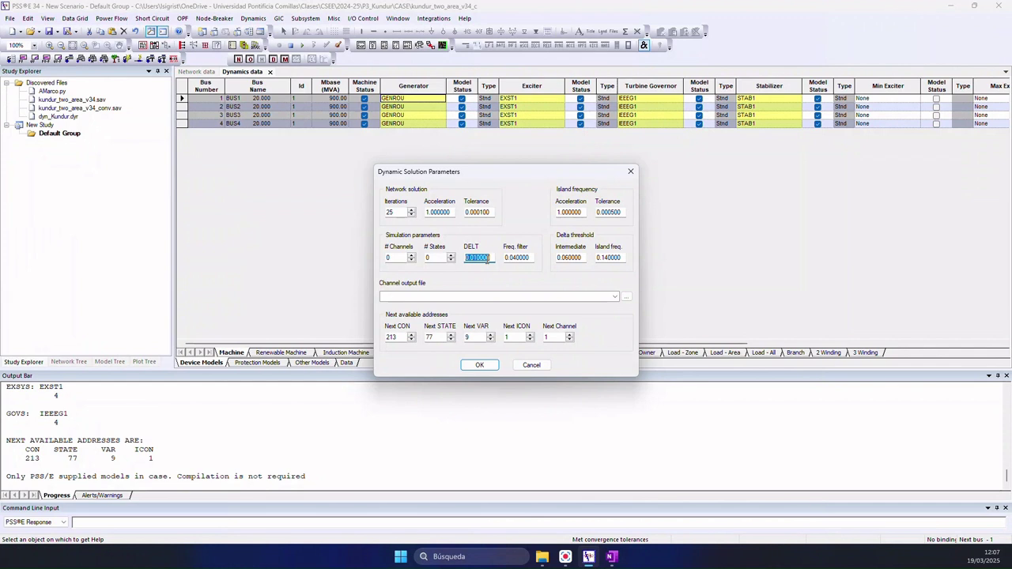
text(0.00)
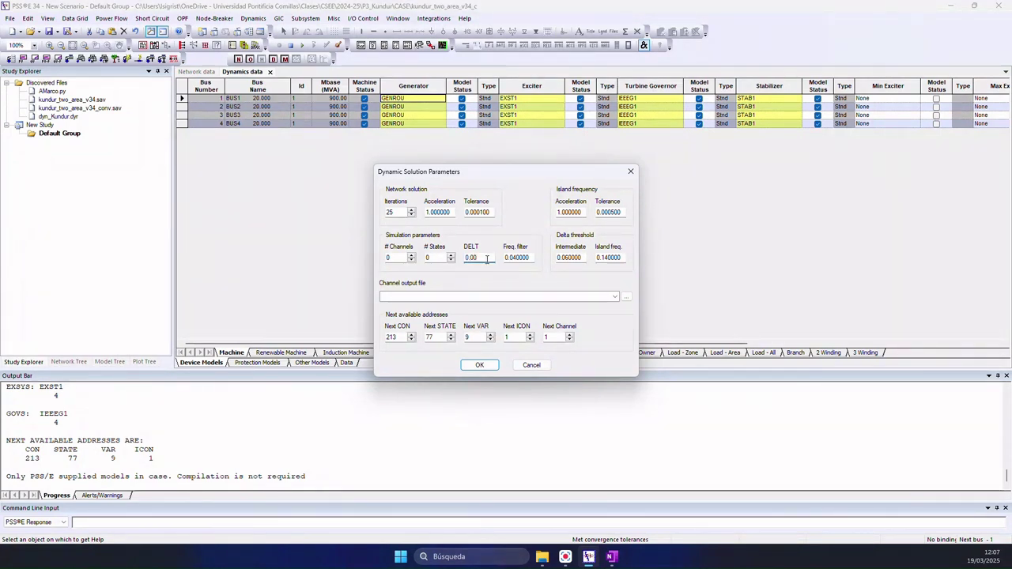
text(5)
Assign a channel output file named output in the SIMULATIONS folder and accept the dynamic solution parameters.
click(627, 298)
click(536, 168)
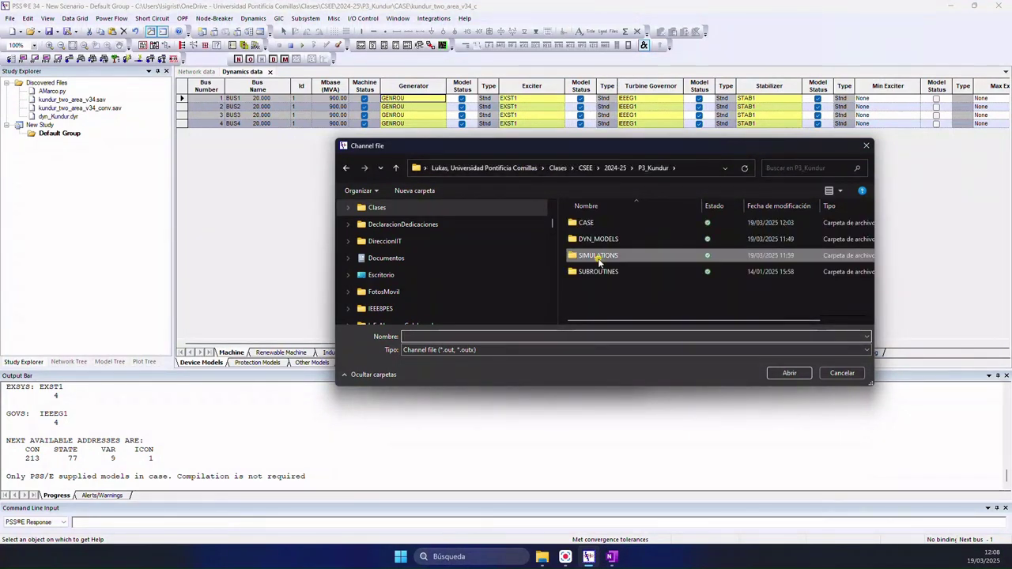
double_click(593, 258)
click(511, 336)
text(output)
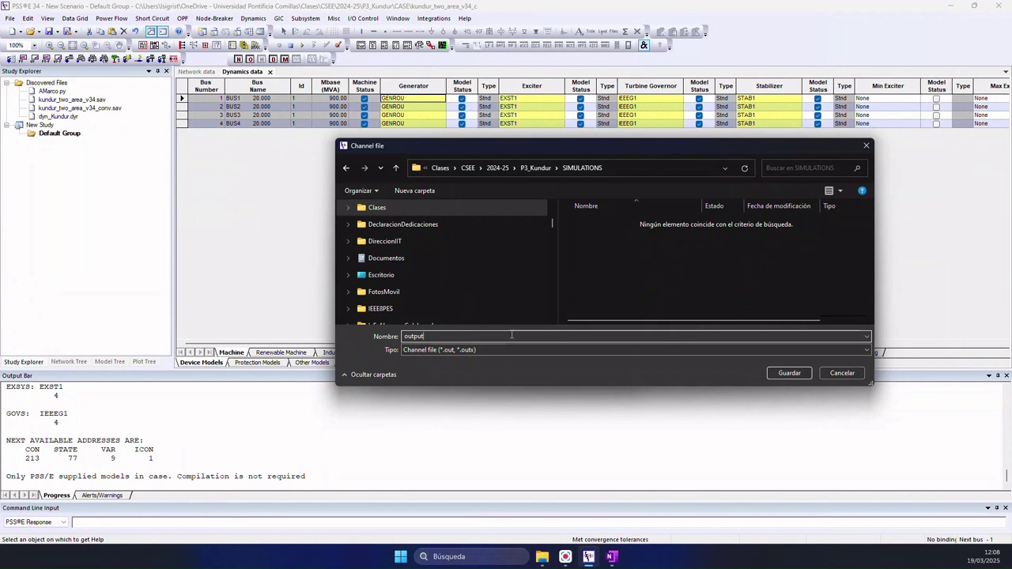
key(Return)
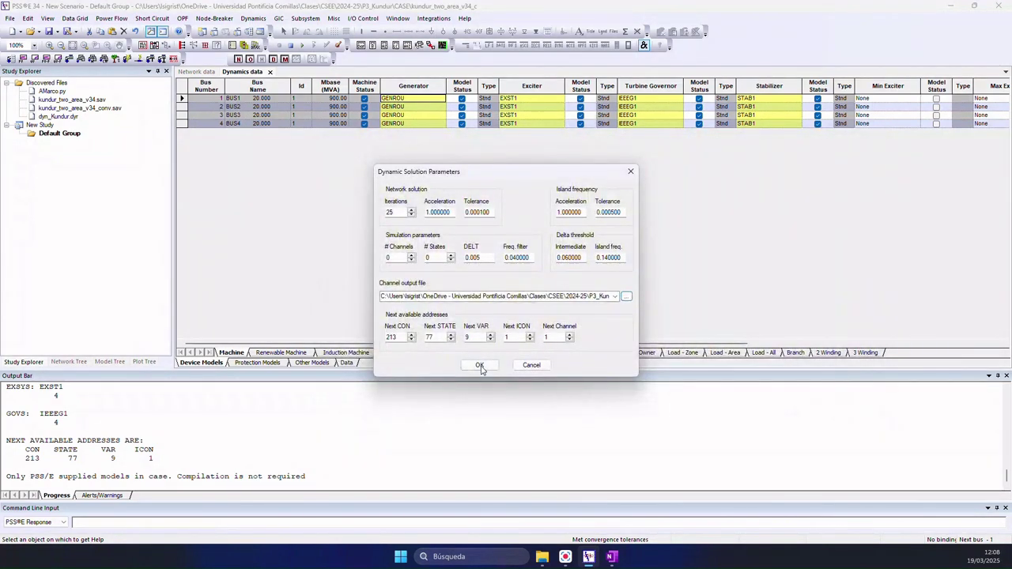
click(480, 366)
Enable network frequency dependence in the dynamic simulation options.
click(254, 18)
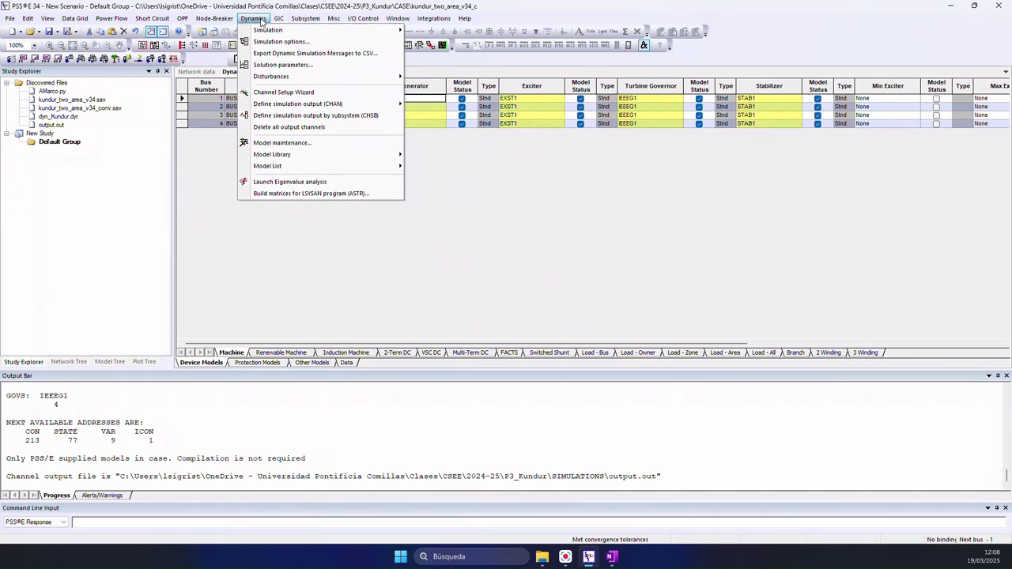
click(269, 42)
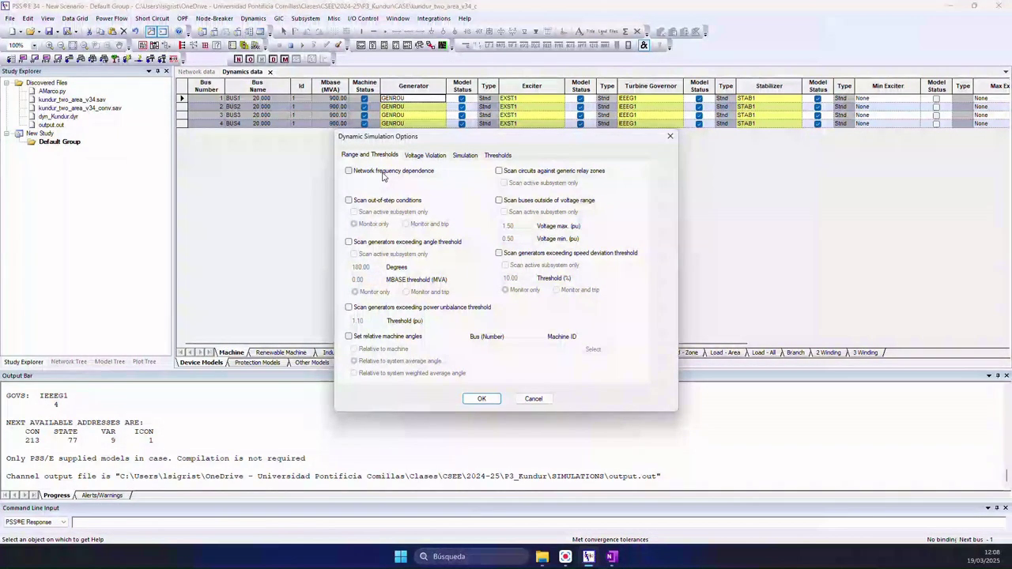
click(383, 172)
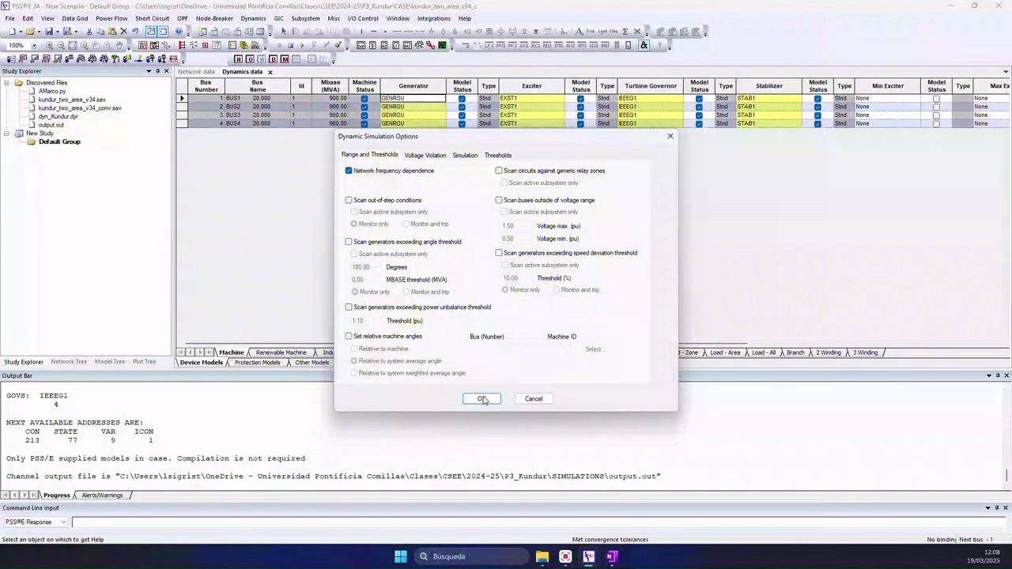
click(481, 399)
Create output channels for all buses with the Basic machine quantities, bus Voltage and branch Flow (P&Q) using the Channel Setup Wizard.
click(255, 18)
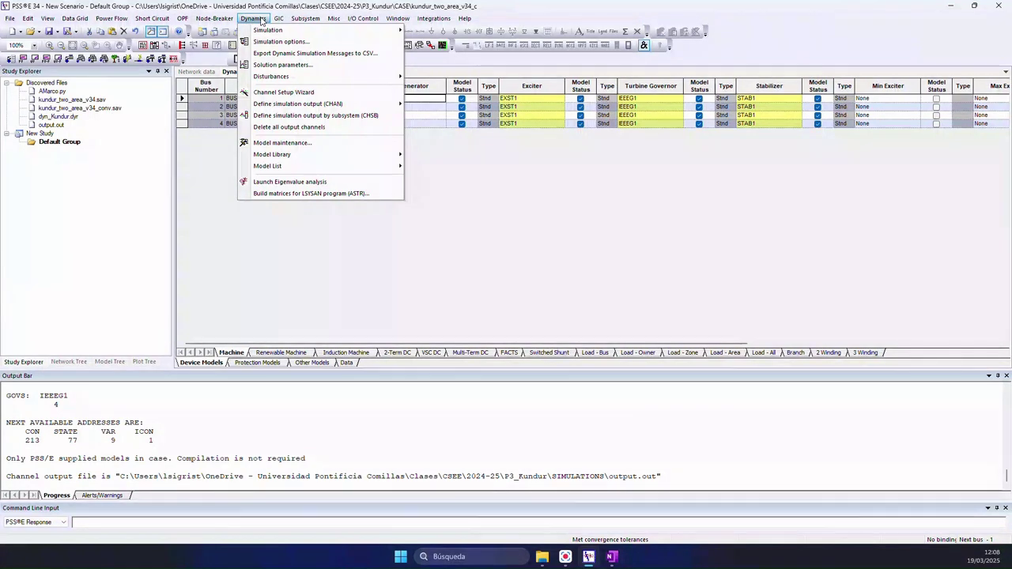
click(274, 93)
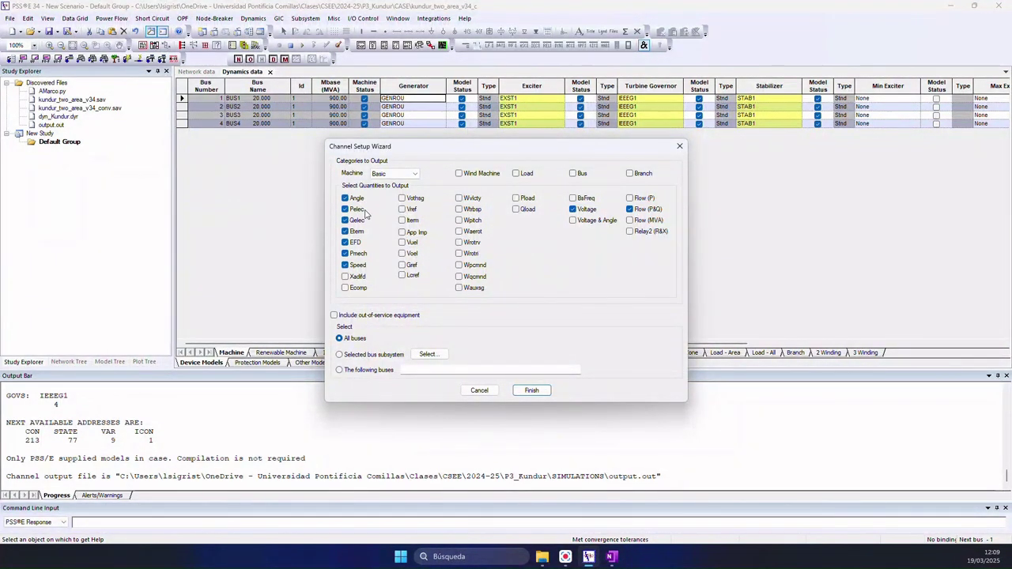
click(533, 391)
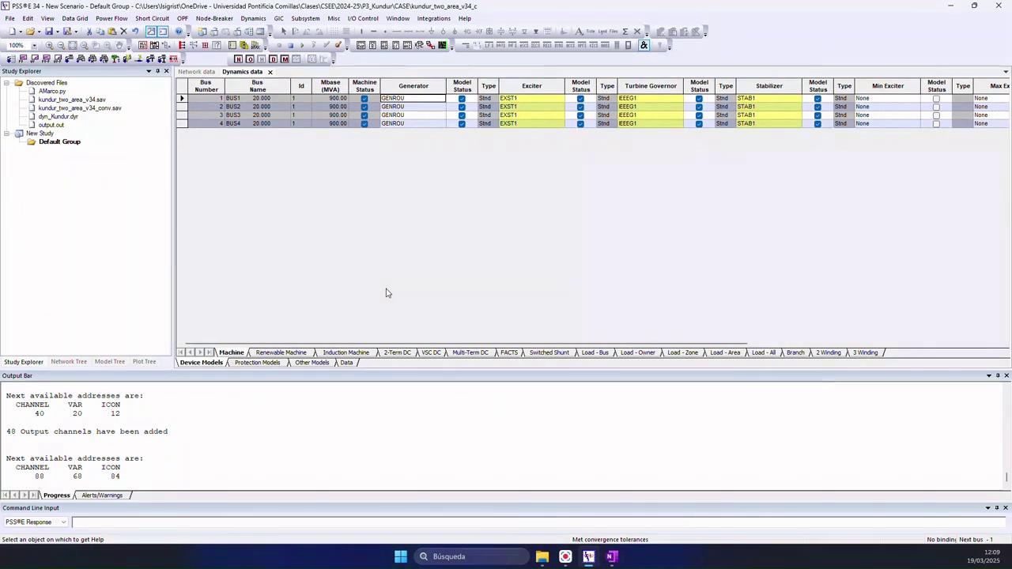
Save the dynamics data as the snapshot dyn_Kundur.snp in the DYN_MODELS folder, keeping the proposed output quantities.
click(10, 18)
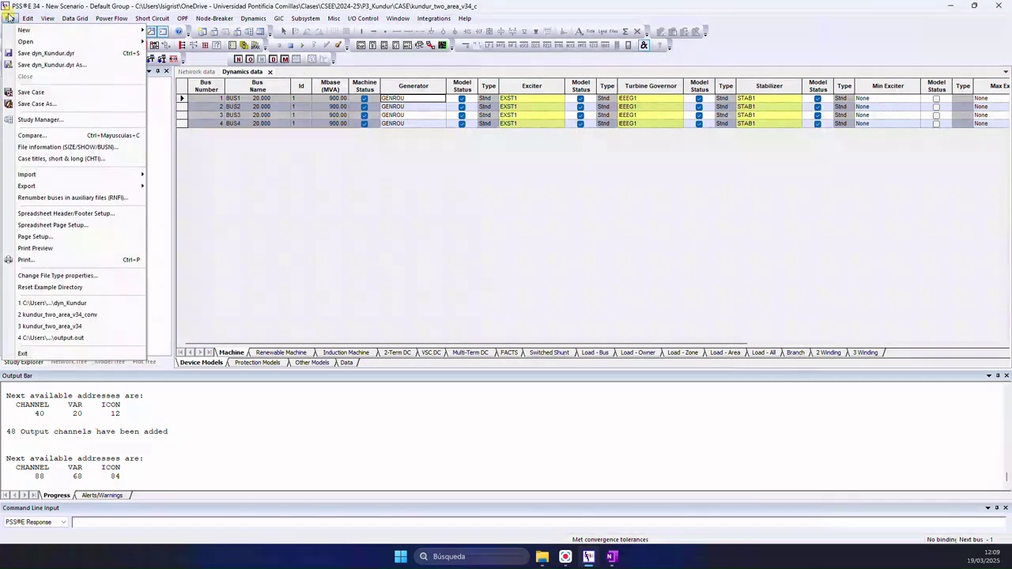
click(33, 92)
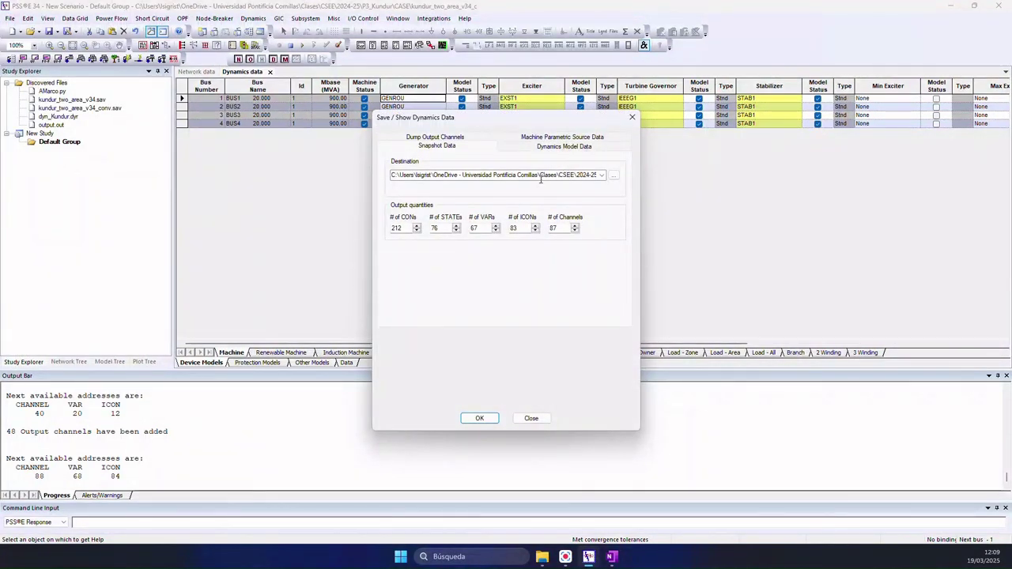
click(480, 420)
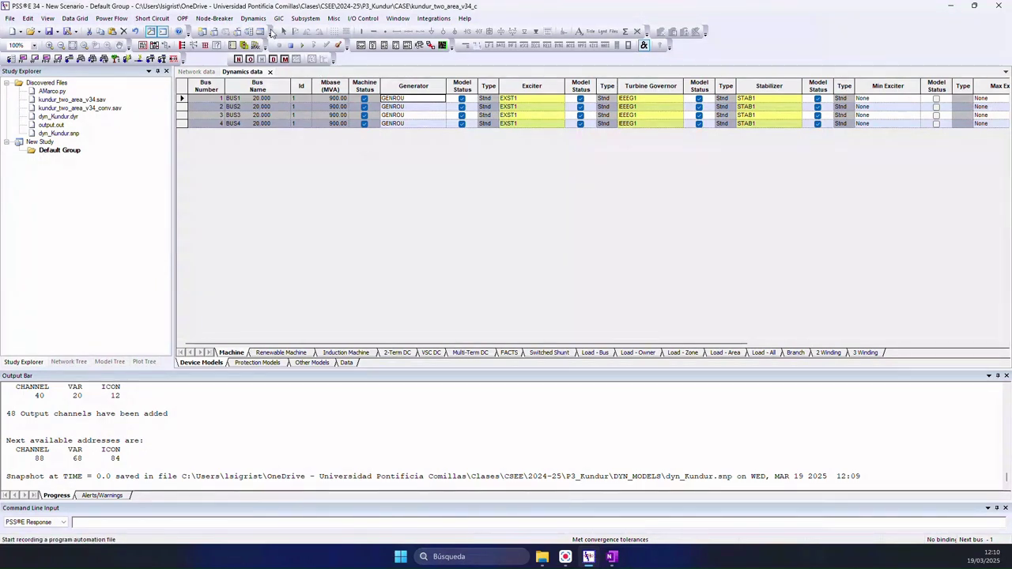
Initialize the dynamic simulation (STRT/RUN) with output.out as the channel output file and automatic GNET for missing machine models.
click(261, 19)
mouse_move(265, 30)
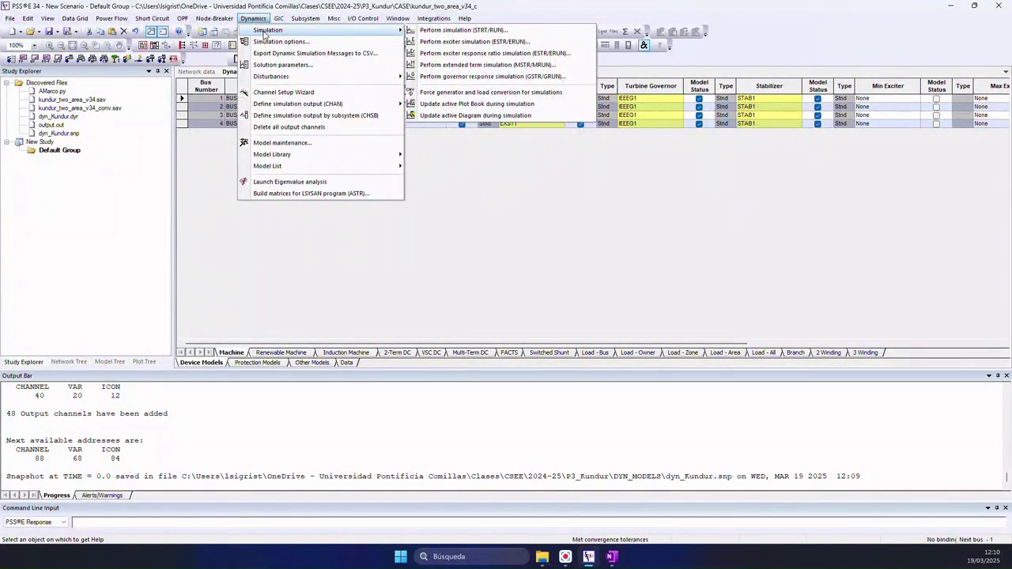
click(439, 33)
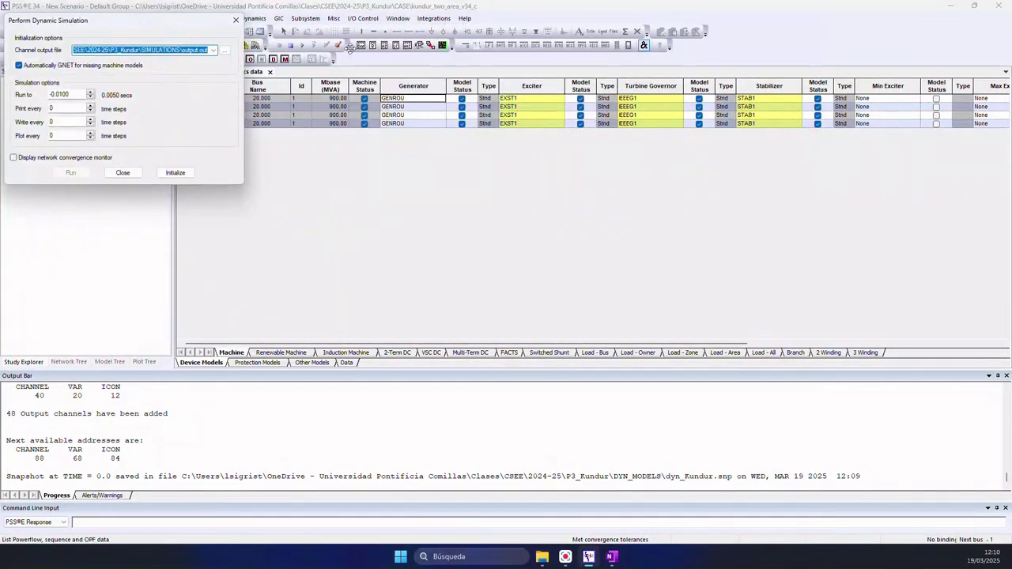
click(177, 173)
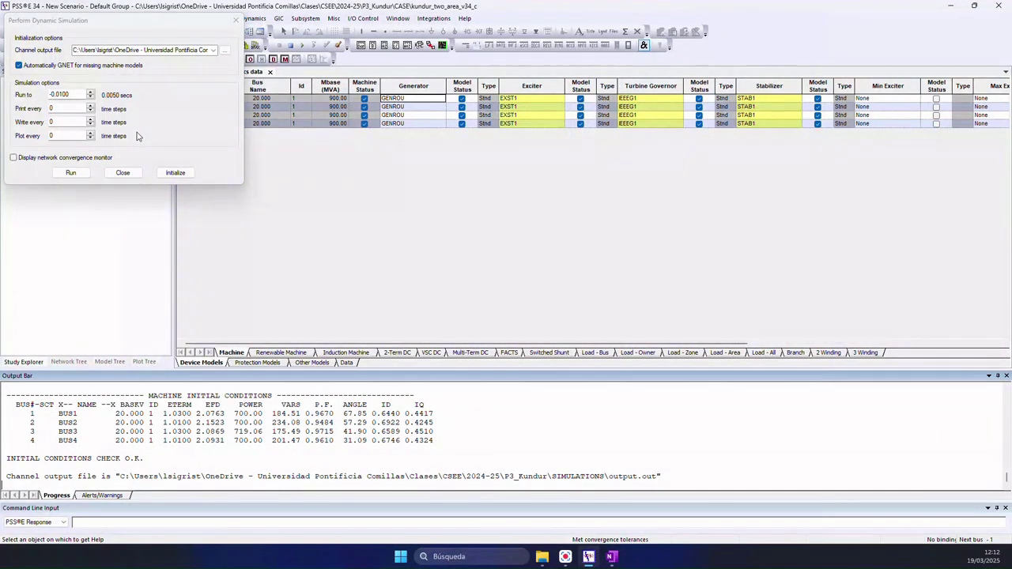
Run the dynamic simulation to 1 second without a disturbance and close the simulation settings.
double_click(80, 95)
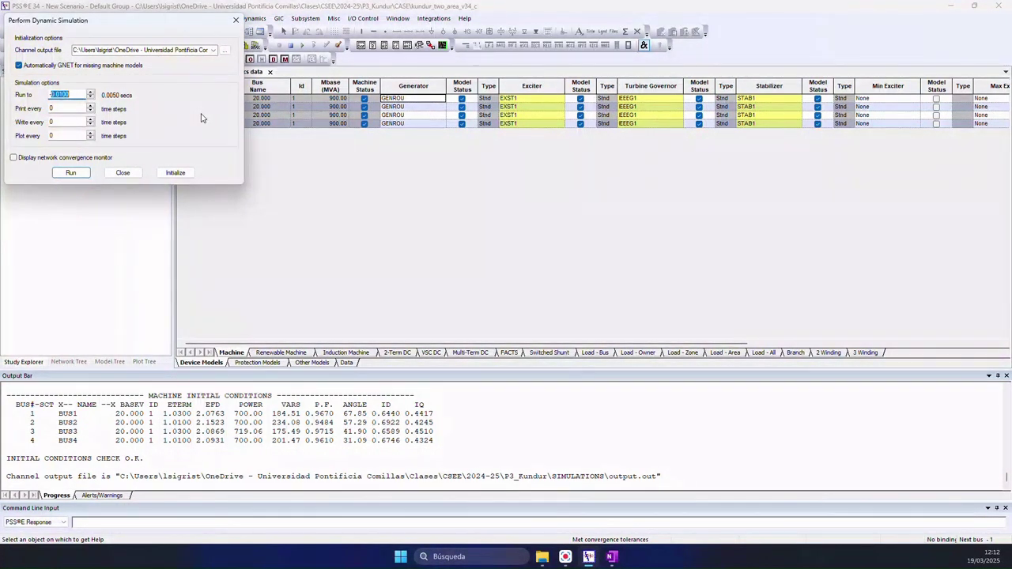
text(1)
click(83, 175)
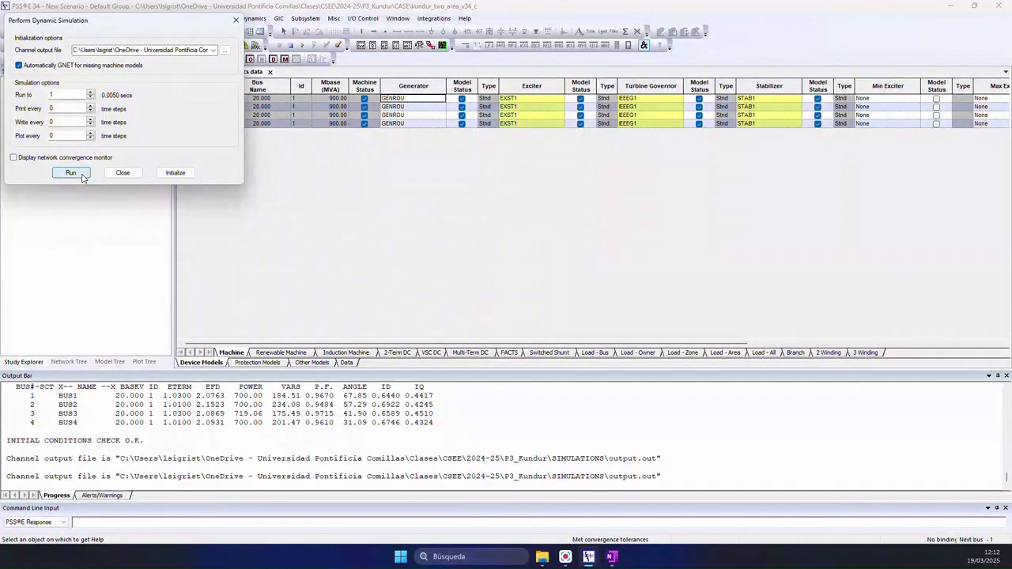
click(124, 174)
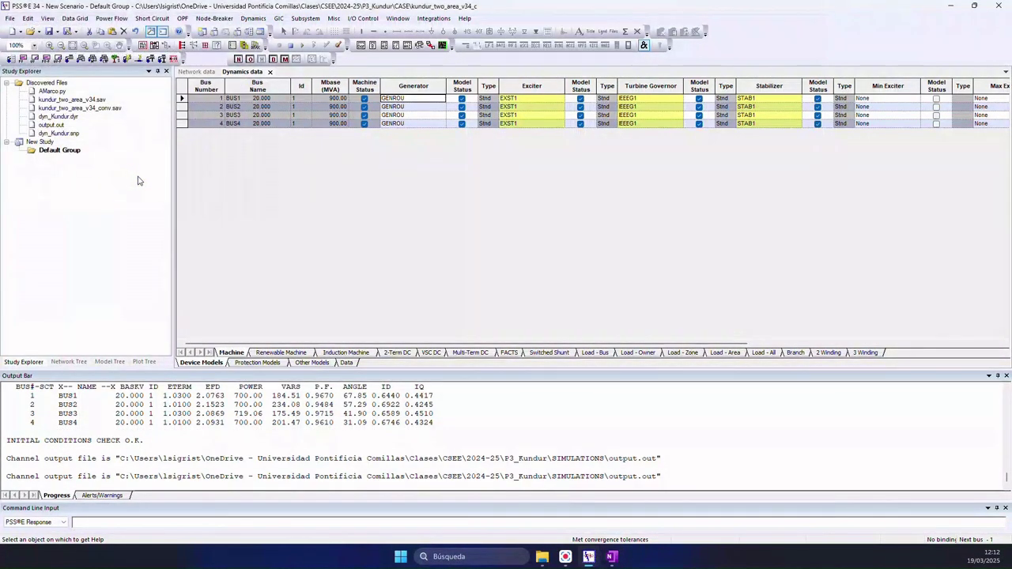
Apply a bus fault at bus 7, keeping MVA units and the default fault admittance.
click(256, 21)
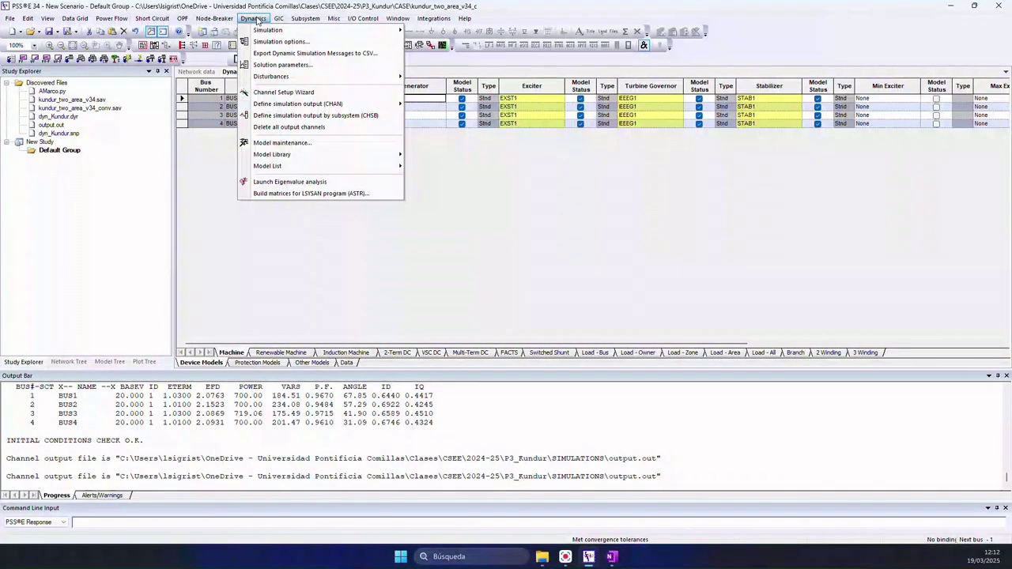
mouse_move(276, 79)
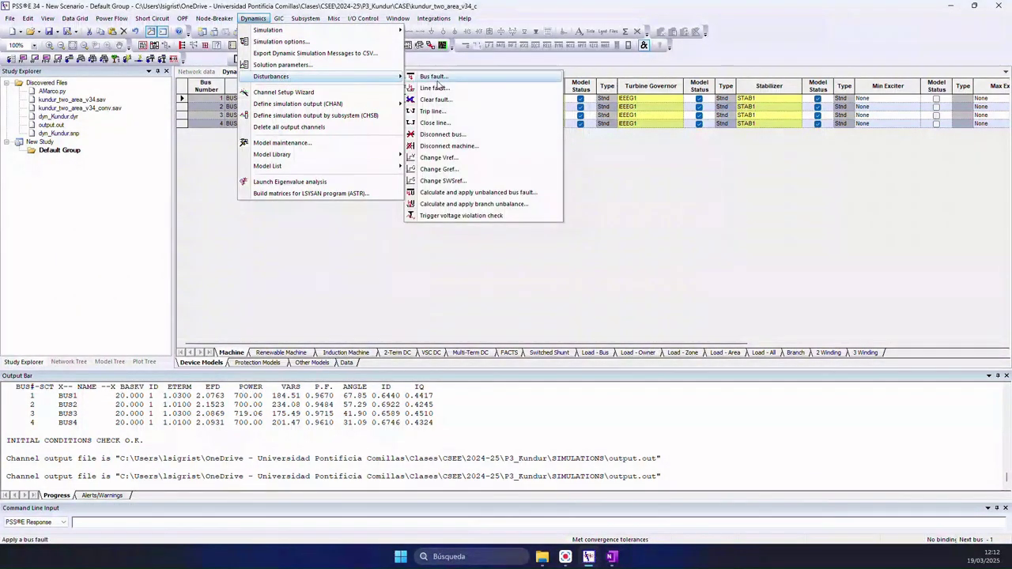
click(437, 76)
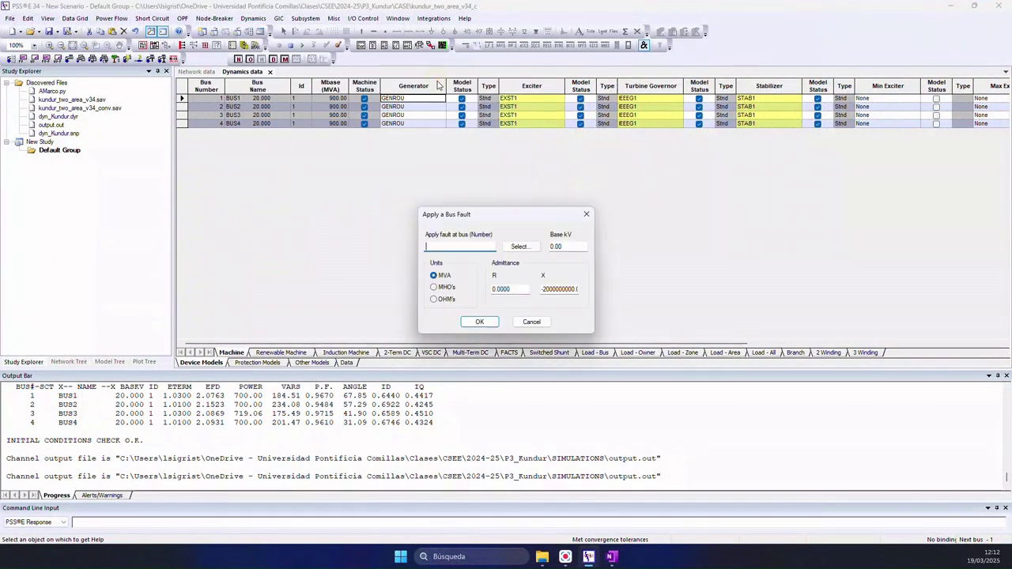
click(519, 246)
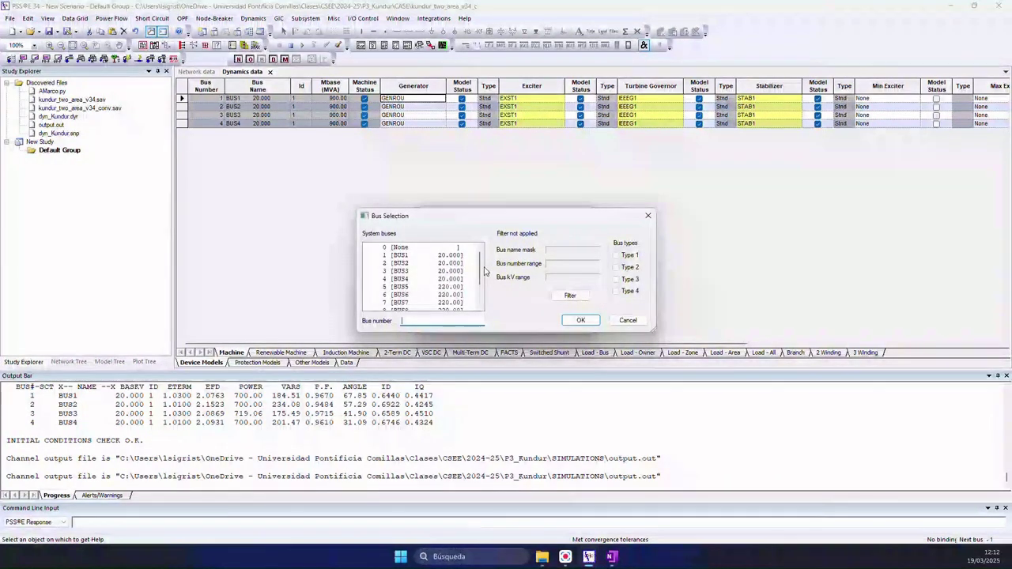
scroll(442, 291, down, 1)
double_click(403, 296)
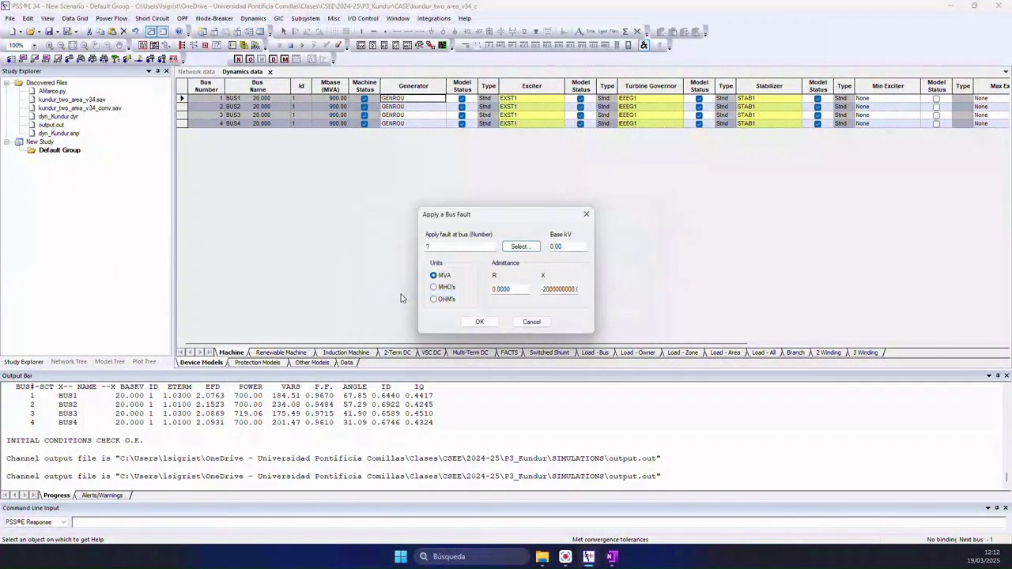
click(480, 323)
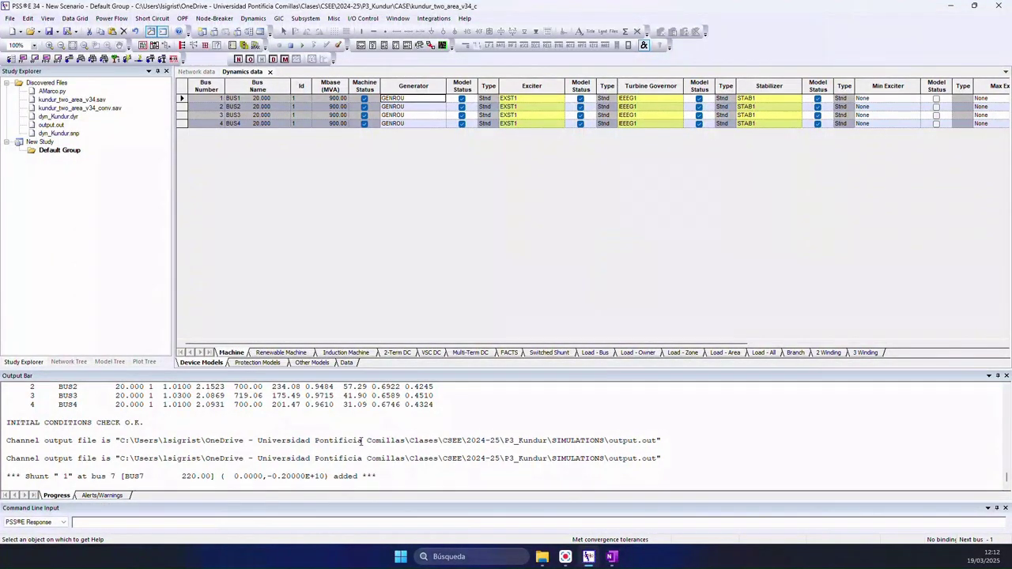
Run the faulted simulation to 1.1 seconds and close the simulation settings.
click(255, 19)
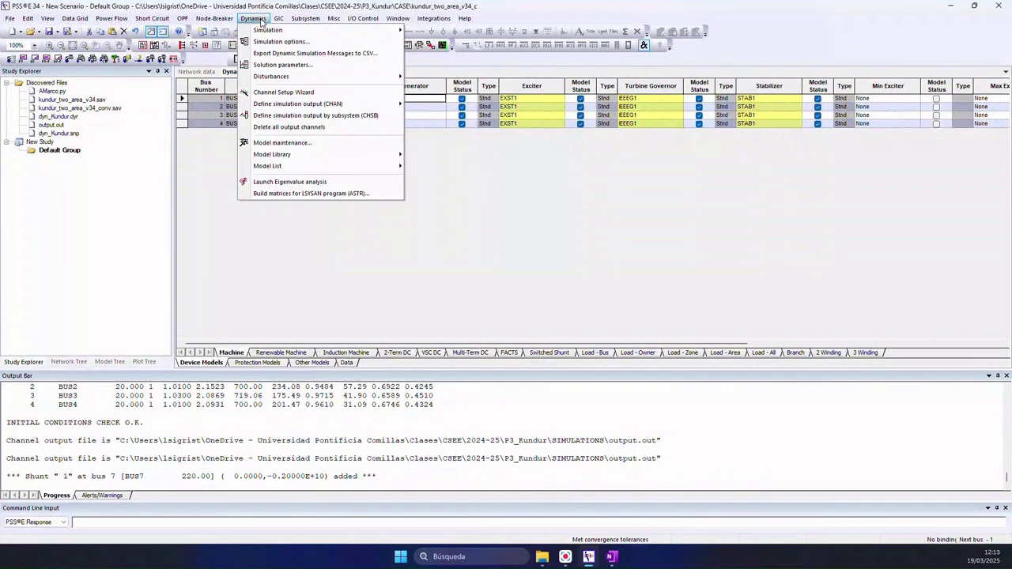
click(268, 31)
click(459, 30)
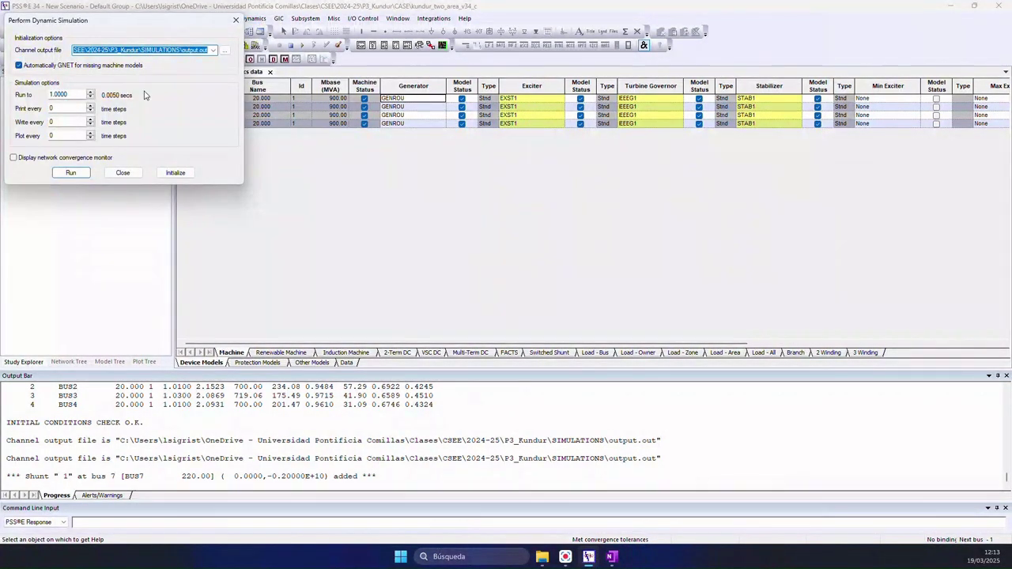
double_click(74, 95)
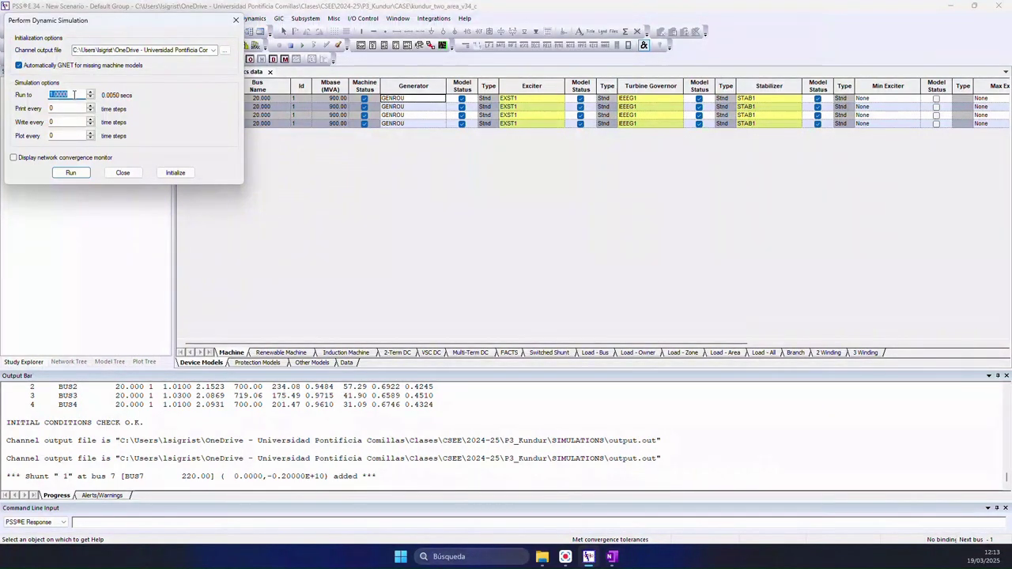
text(1.1)
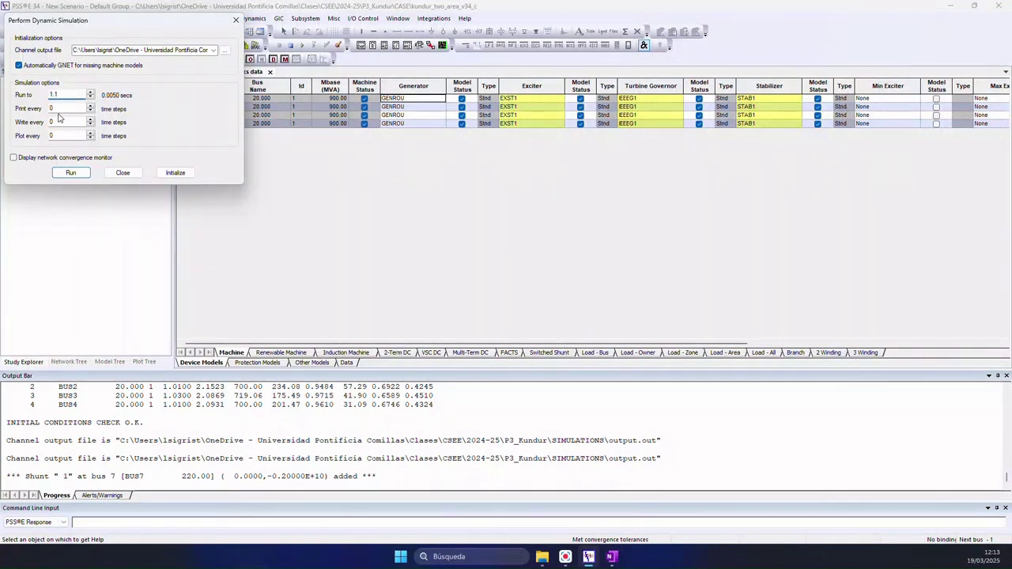
click(70, 172)
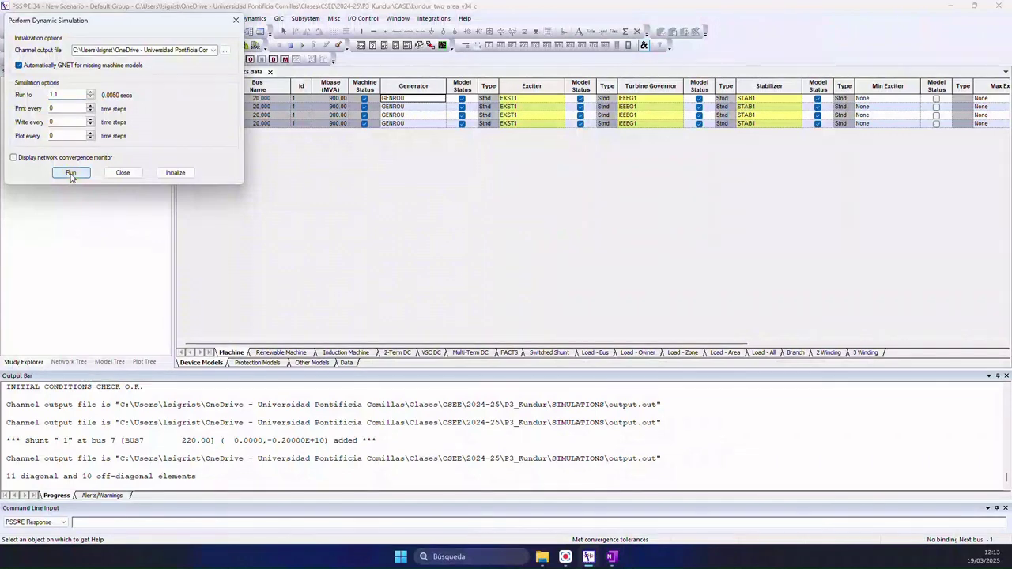
click(122, 172)
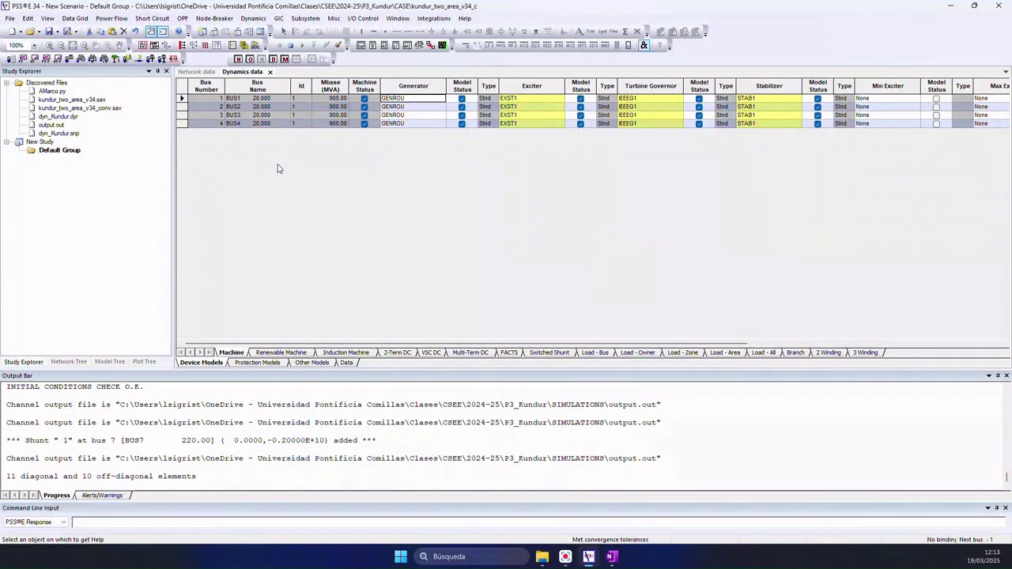
Clear the existing fault at bus 7.
click(259, 18)
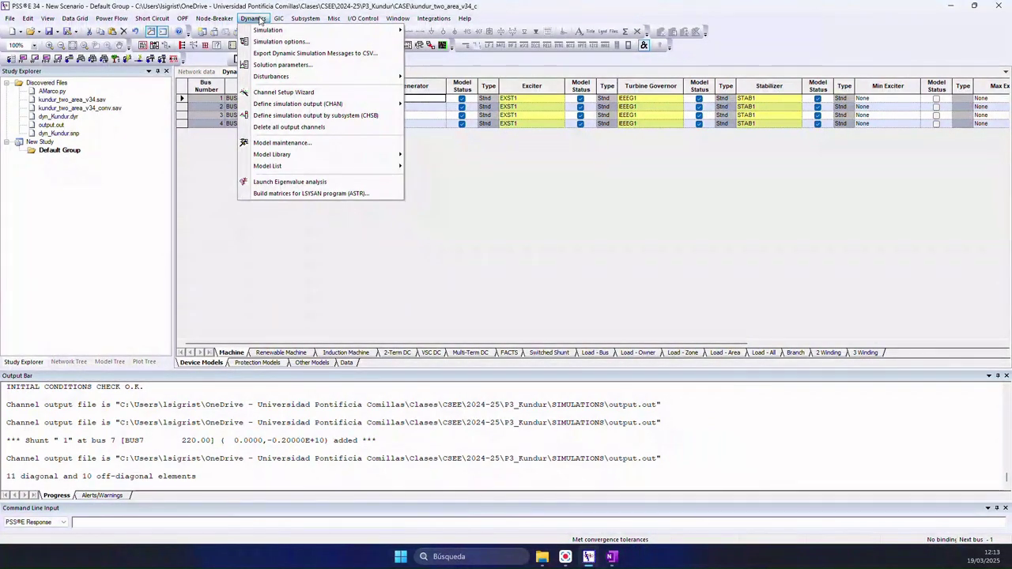
mouse_move(262, 77)
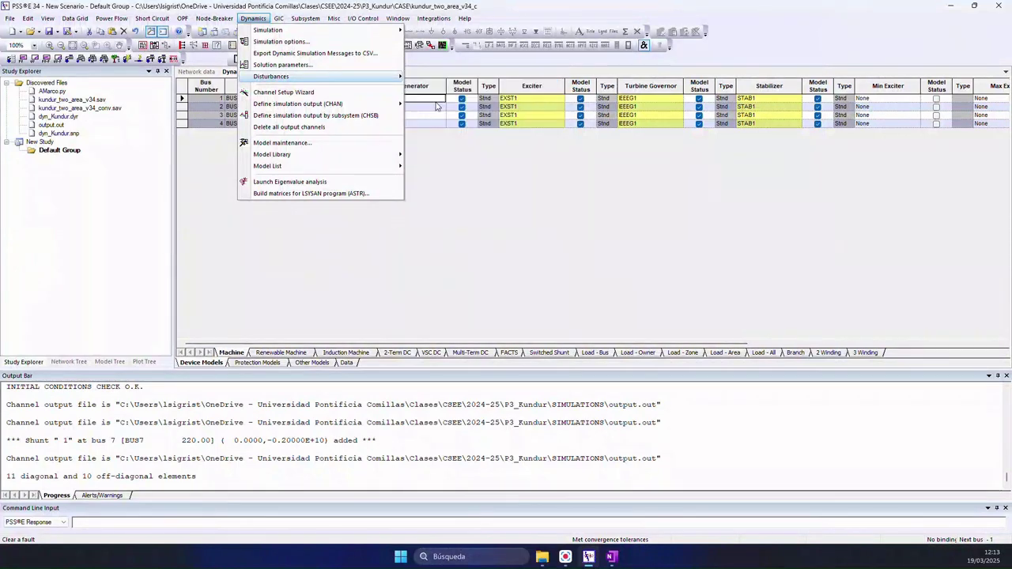
click(436, 101)
click(491, 333)
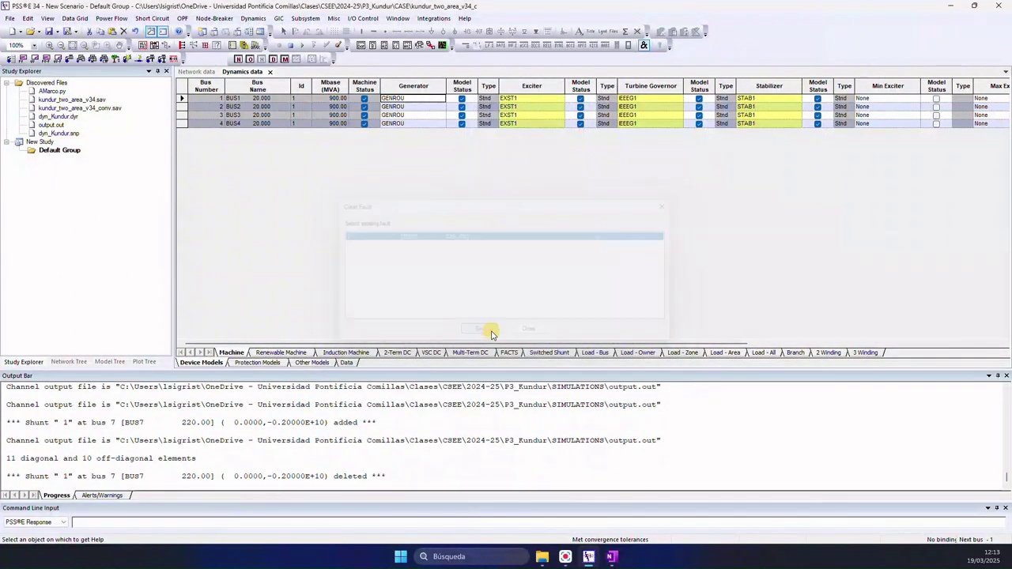
Trip the branch from bus 7 to bus 8 with circuit ID 1.
click(251, 19)
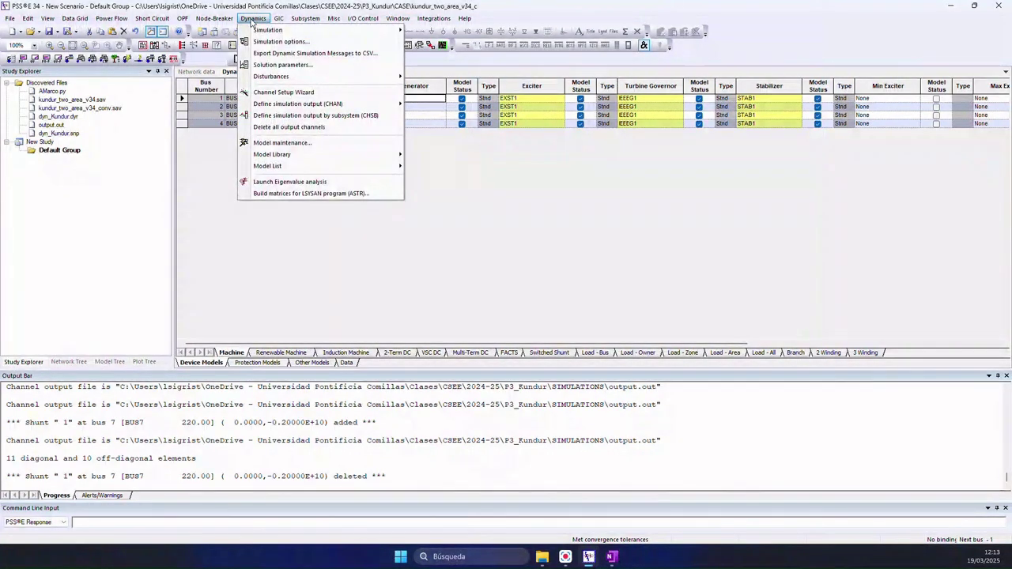
mouse_move(269, 79)
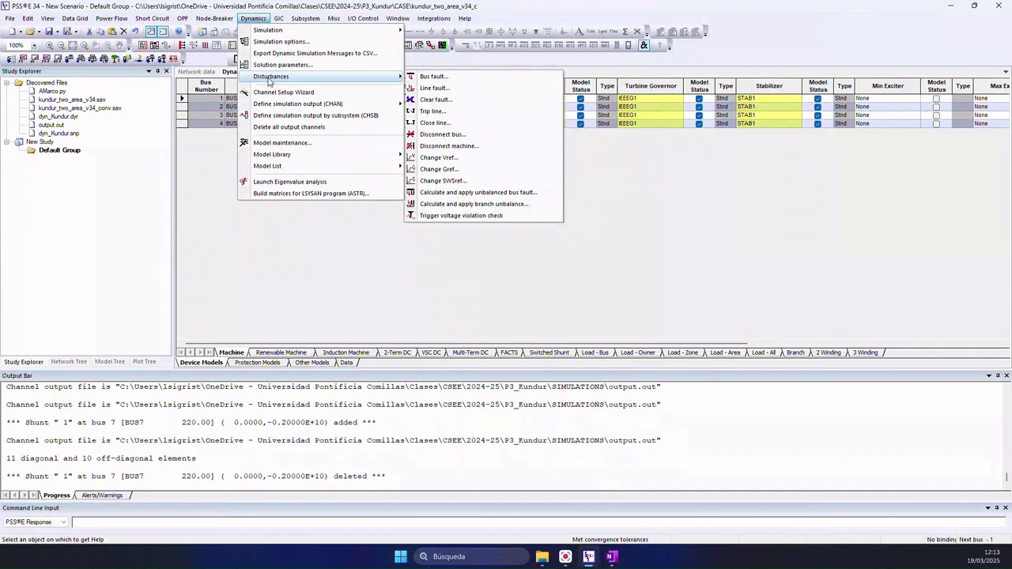
click(435, 111)
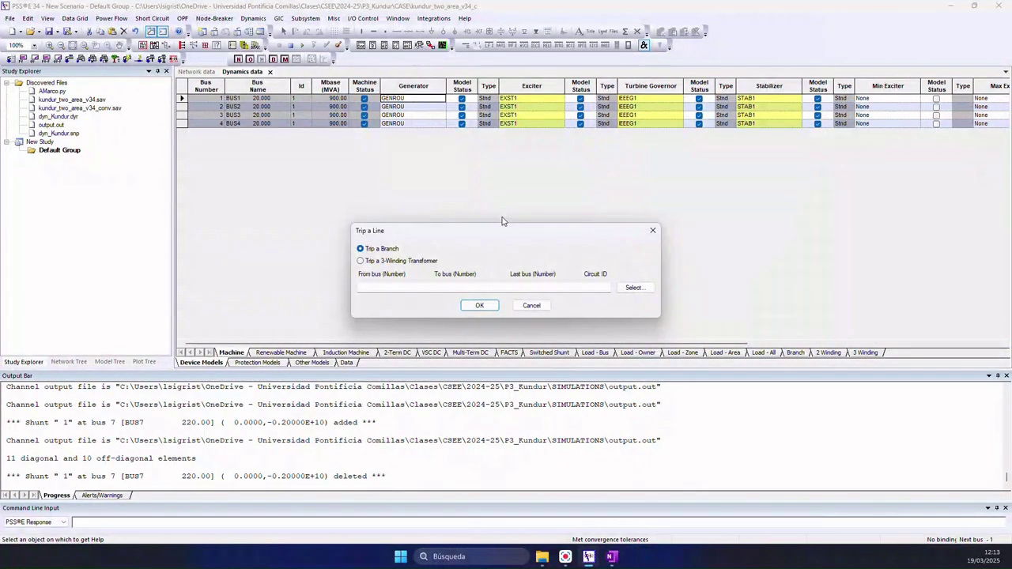
click(632, 288)
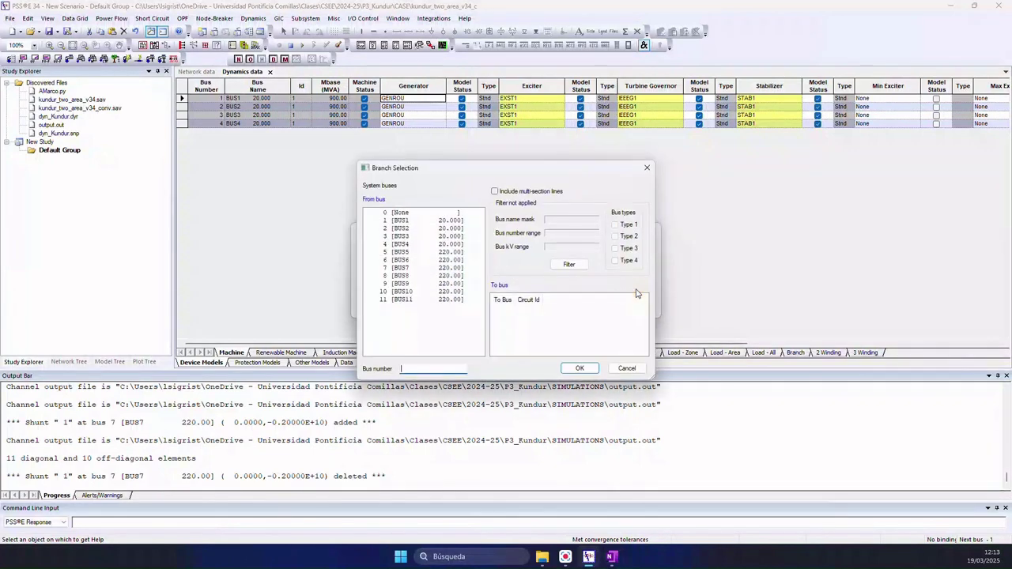
click(406, 268)
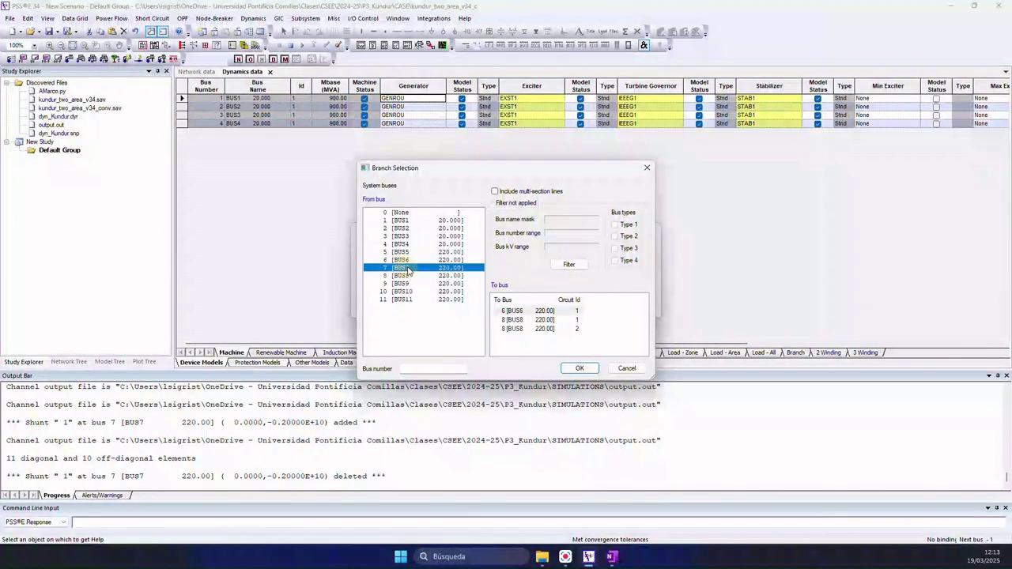
click(532, 320)
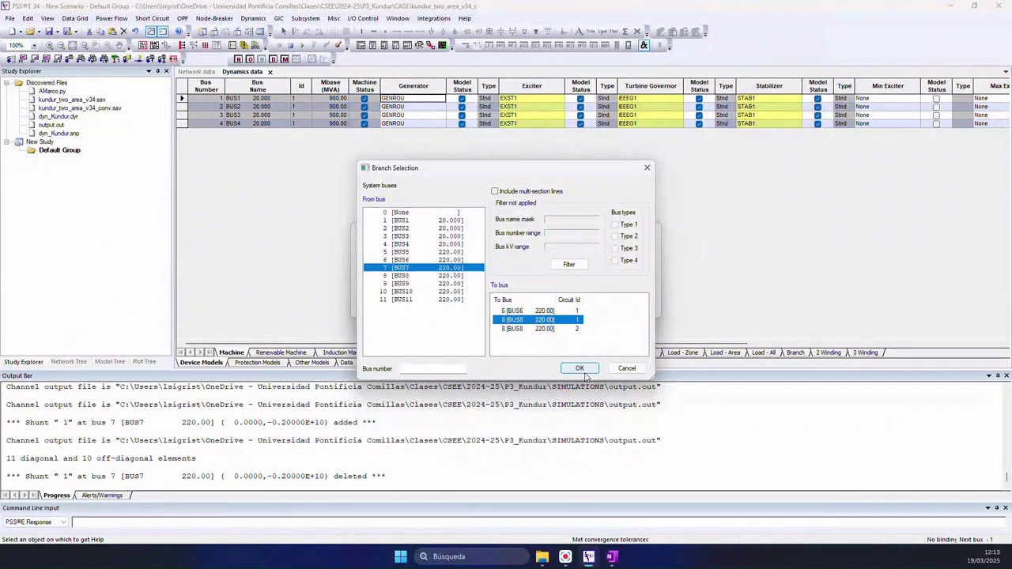
click(583, 368)
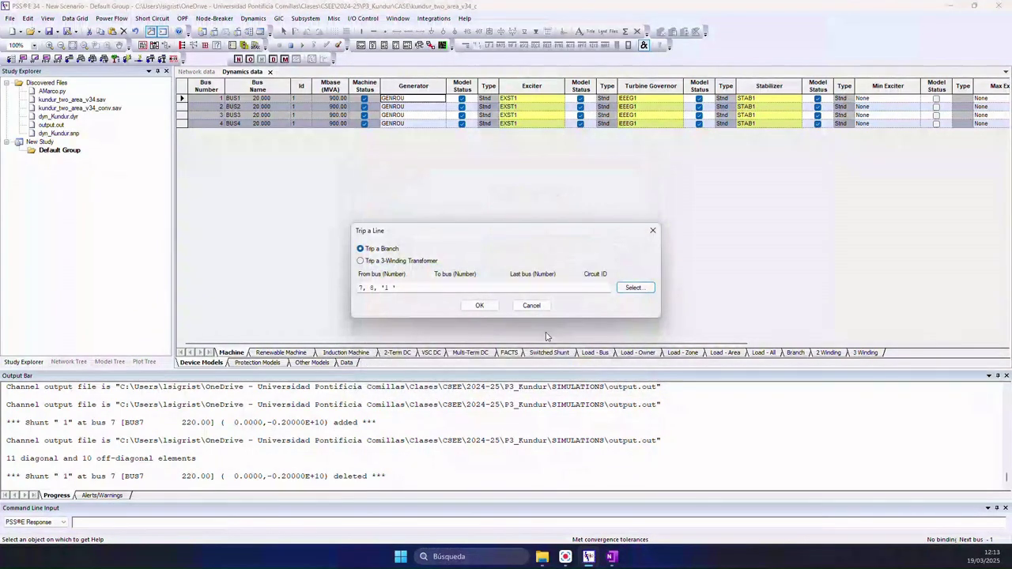
click(480, 305)
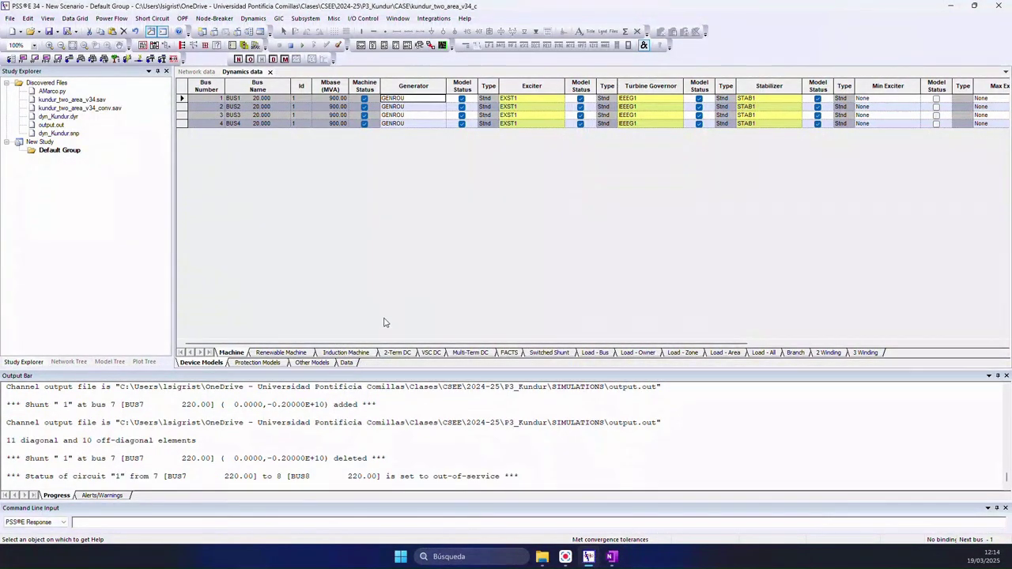
Run the dynamic simulation to 10 seconds and close the simulation settings.
click(253, 18)
mouse_move(258, 31)
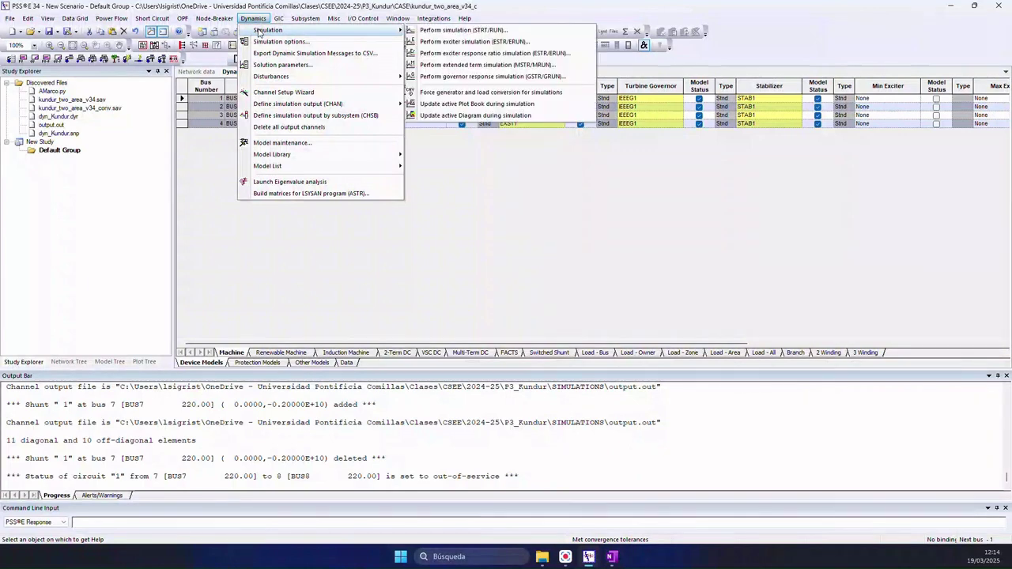
click(463, 32)
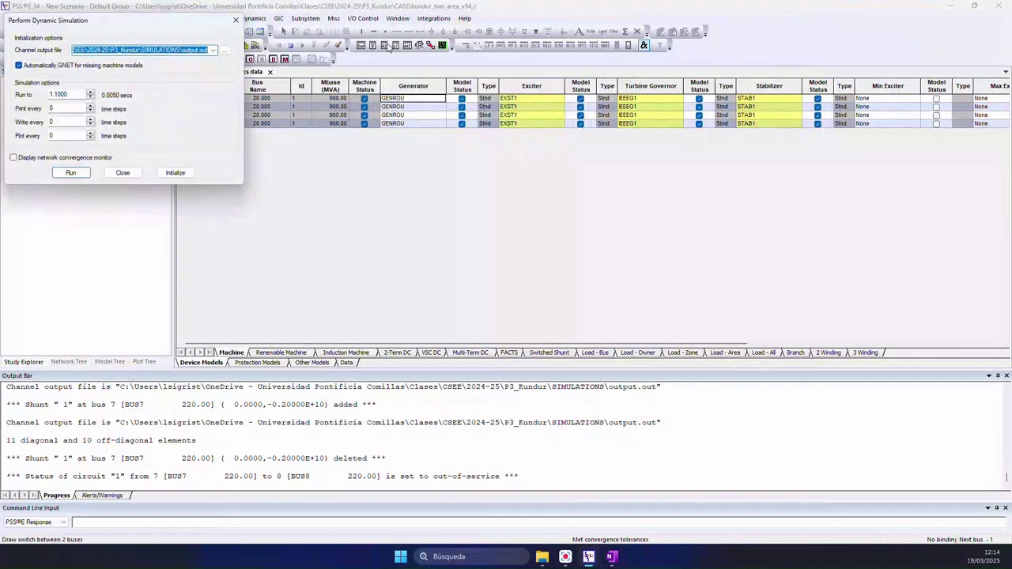
double_click(76, 93)
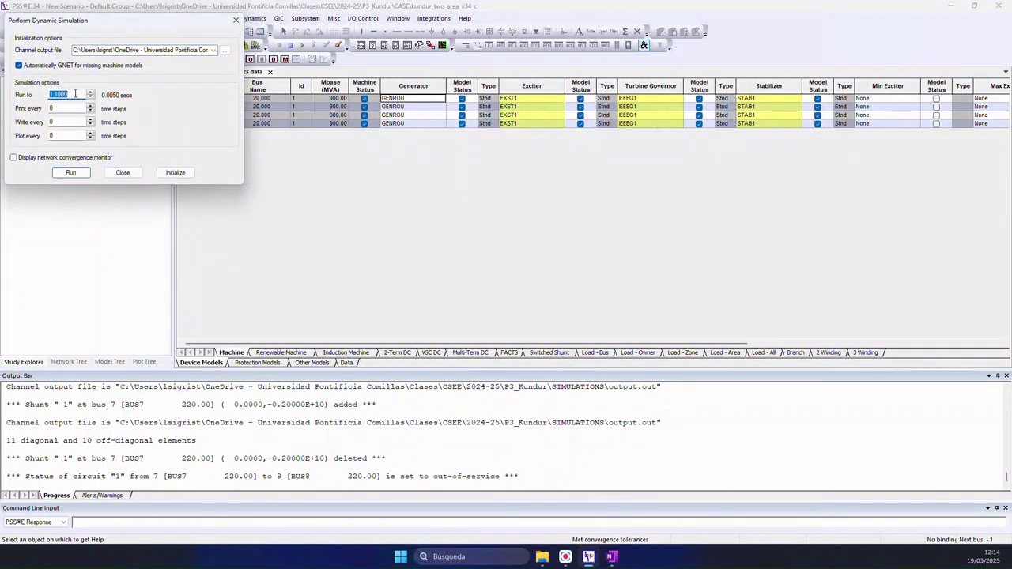
text(10)
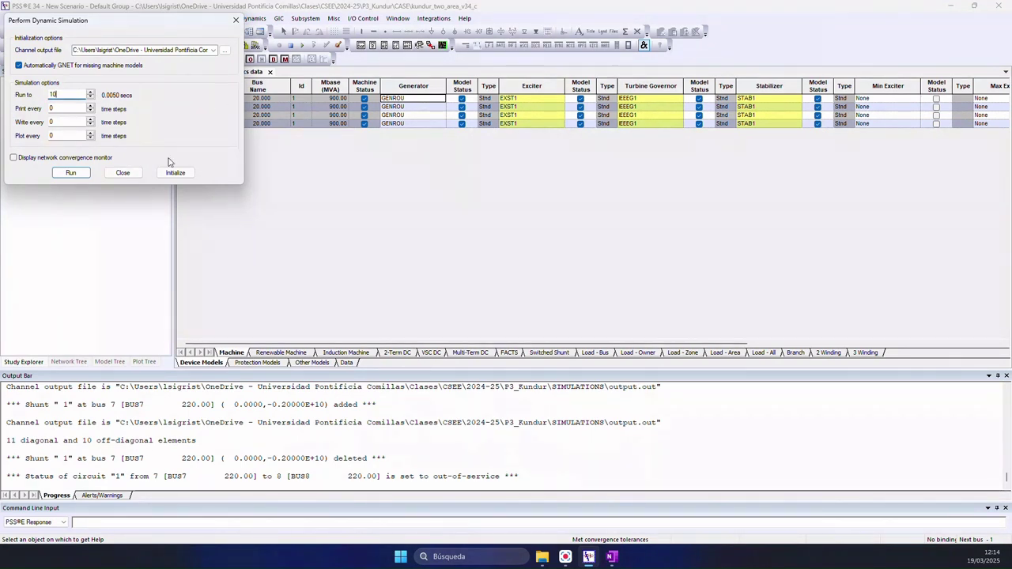
click(70, 172)
click(121, 173)
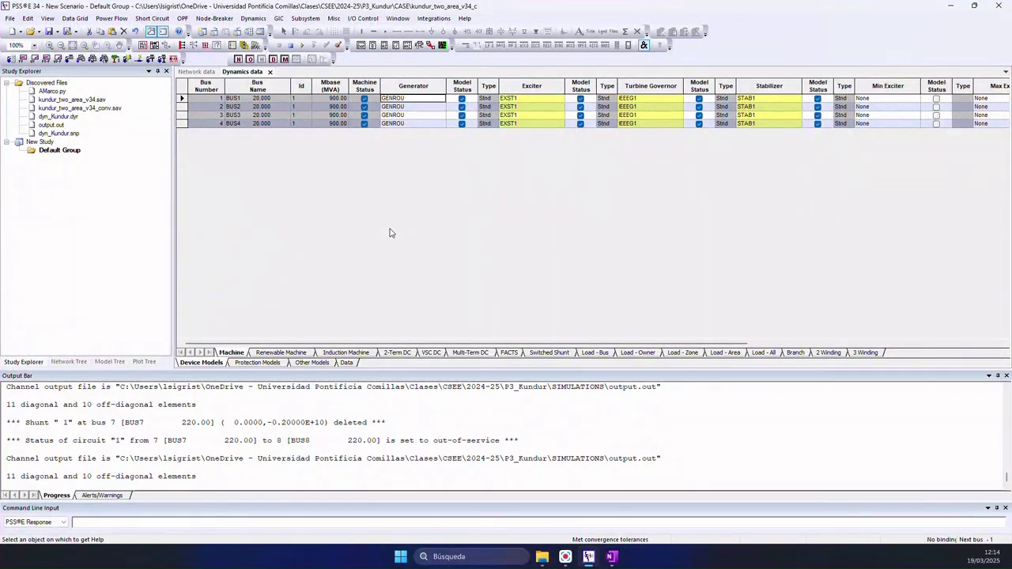
Open the channel output file output.out from the P3_Kundur SIMULATIONS folder.
click(30, 31)
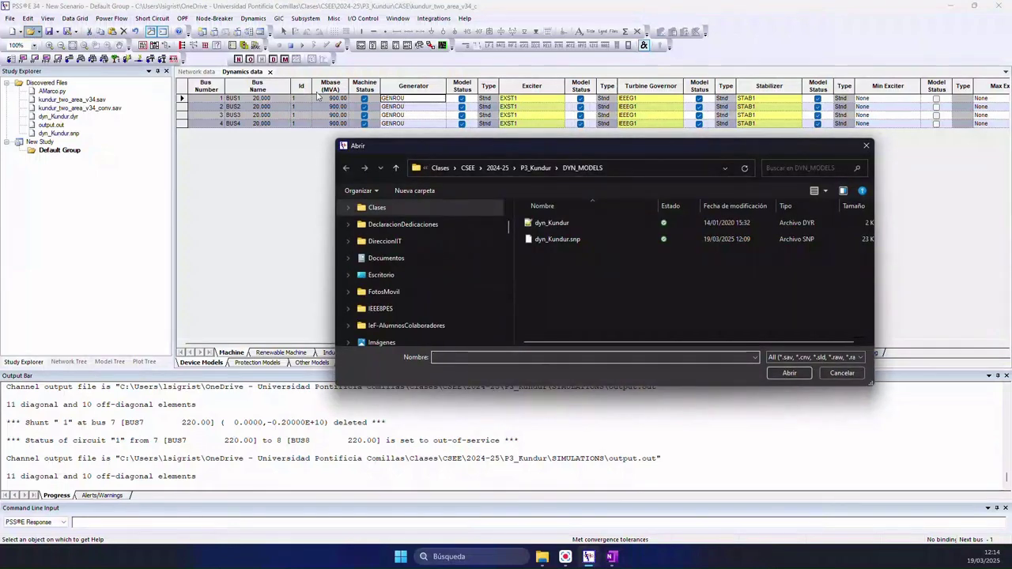
click(538, 168)
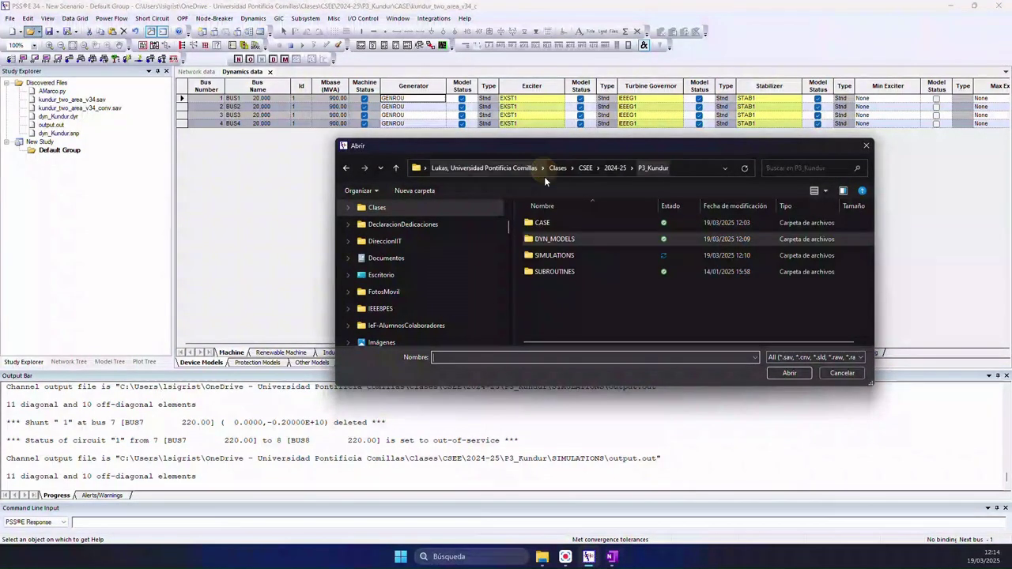
double_click(561, 257)
click(548, 222)
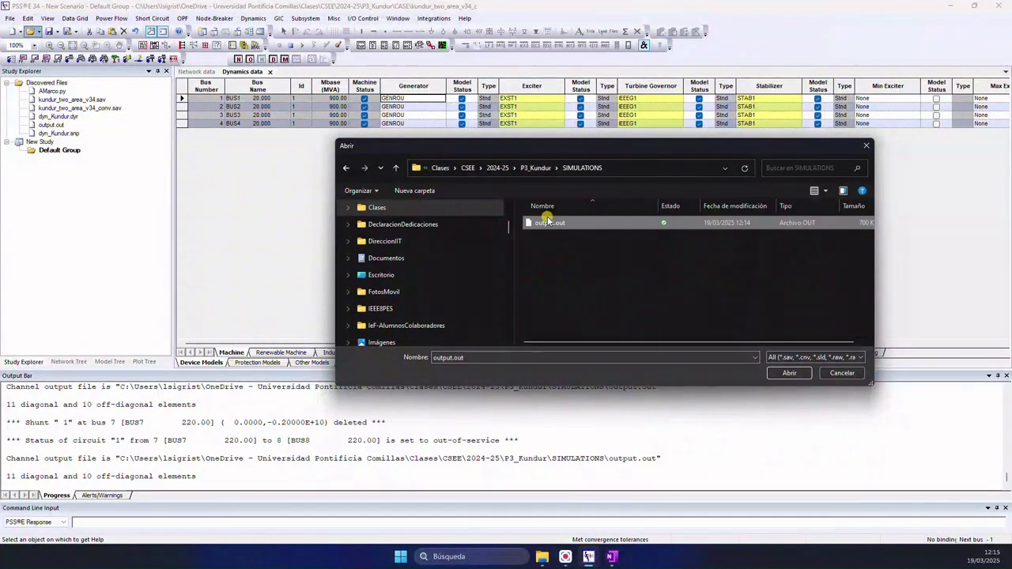
double_click(548, 222)
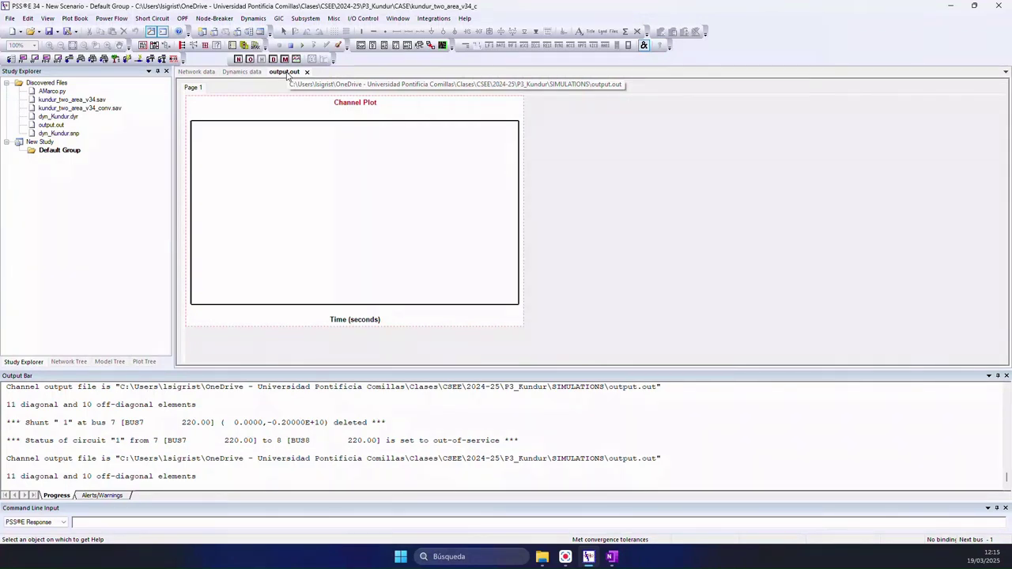
Expand the output channel file in the plot data and plot the bus 7 voltage channel (35 - VOLT) on Page 1.
click(145, 362)
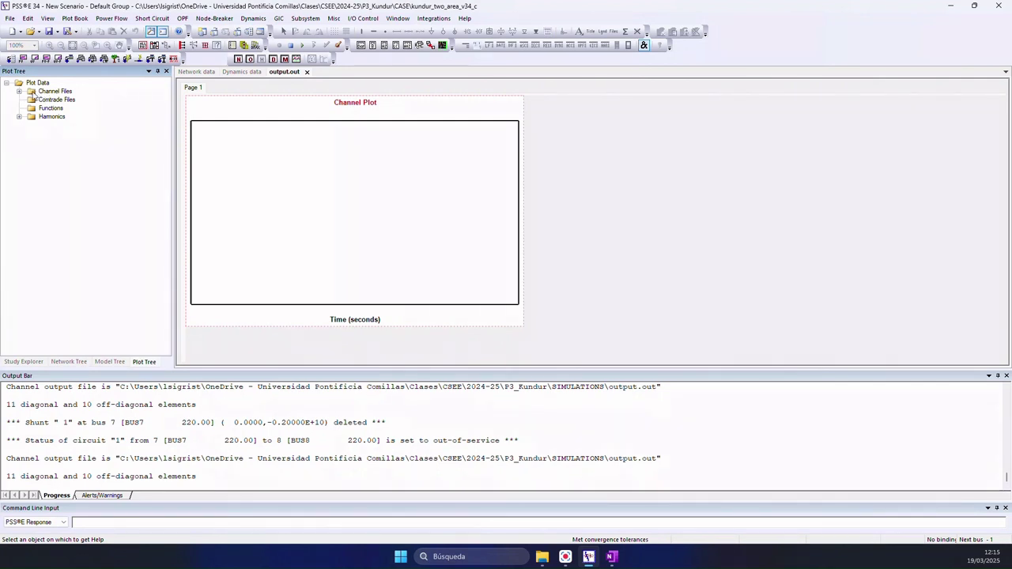
click(19, 91)
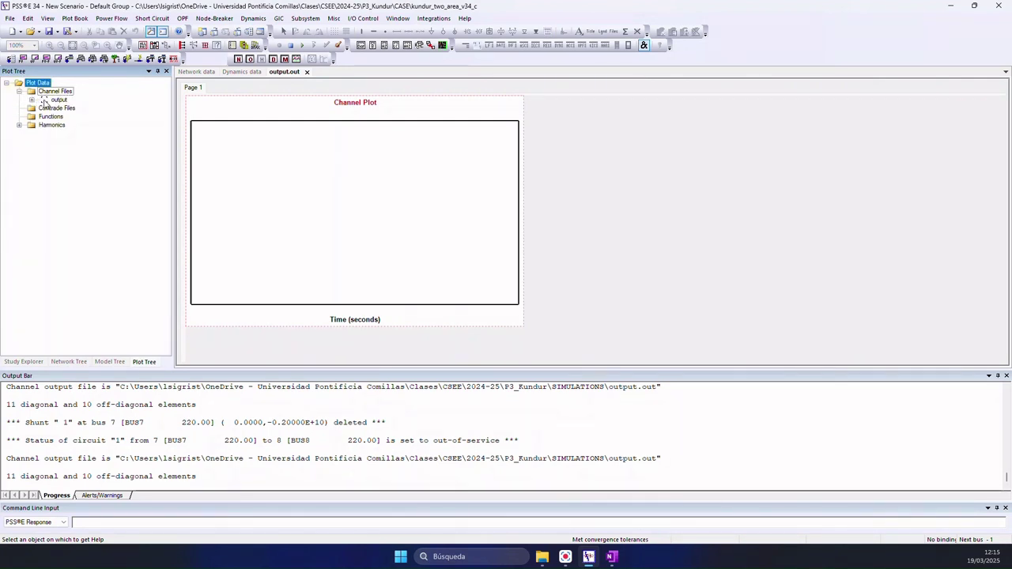
click(32, 100)
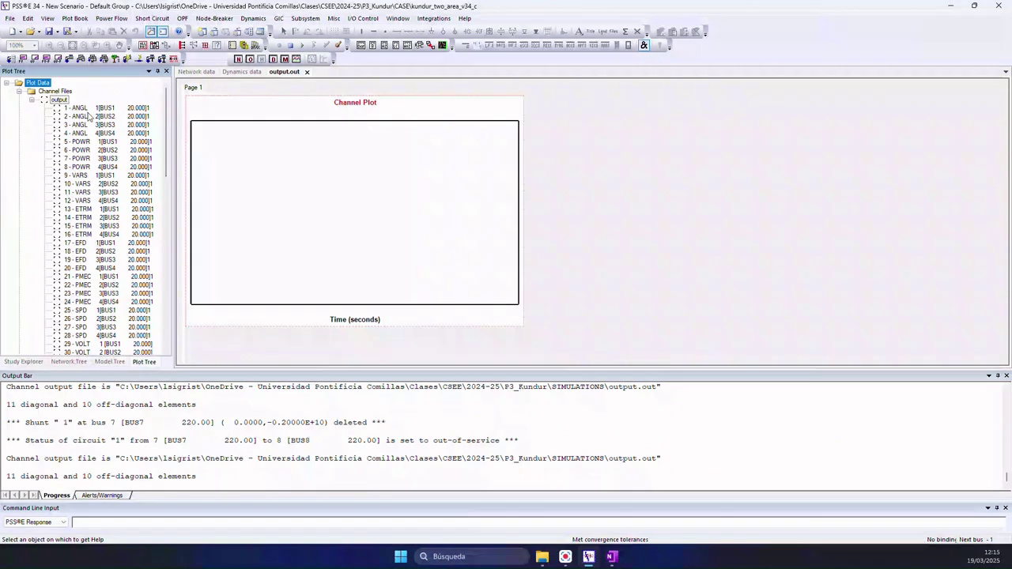
scroll(167, 196, down, 3)
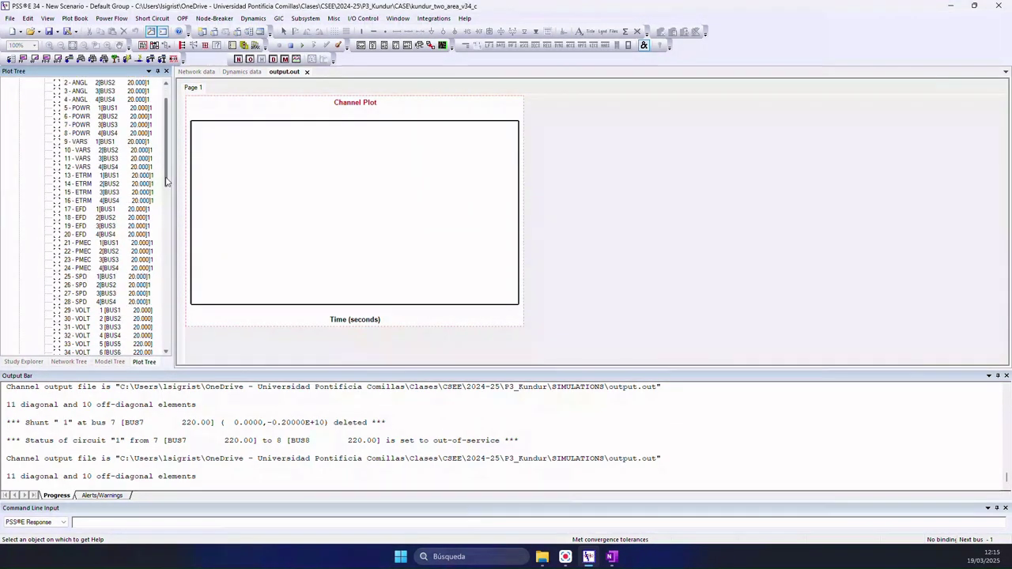
drag(168, 196, 168, 205)
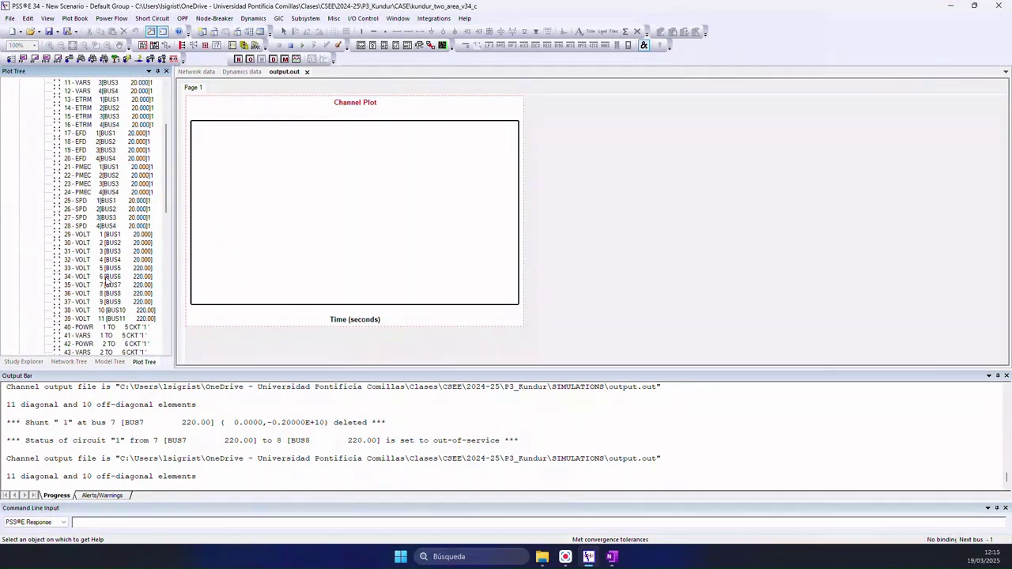
drag(106, 284, 284, 214)
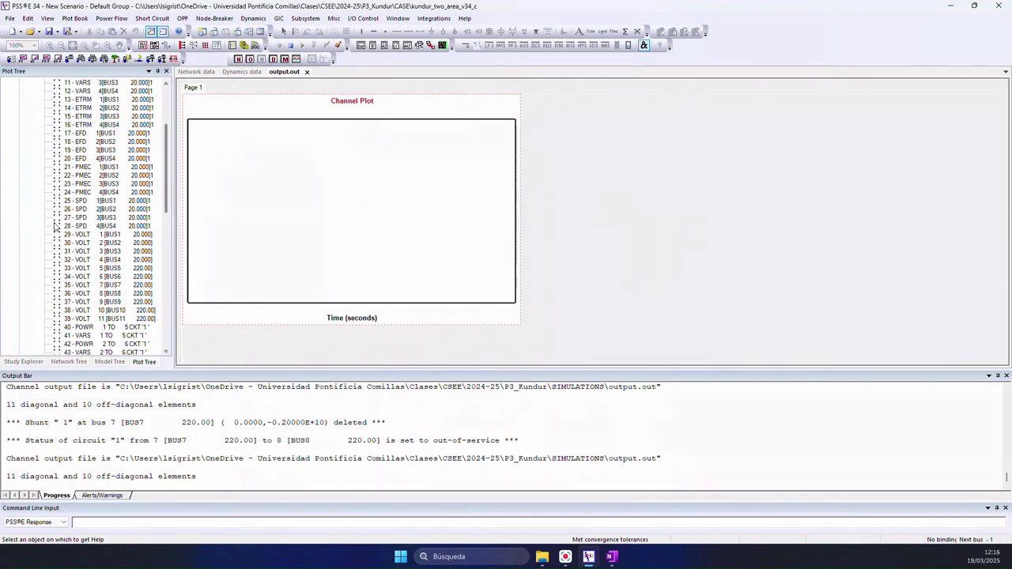
drag(103, 286, 316, 204)
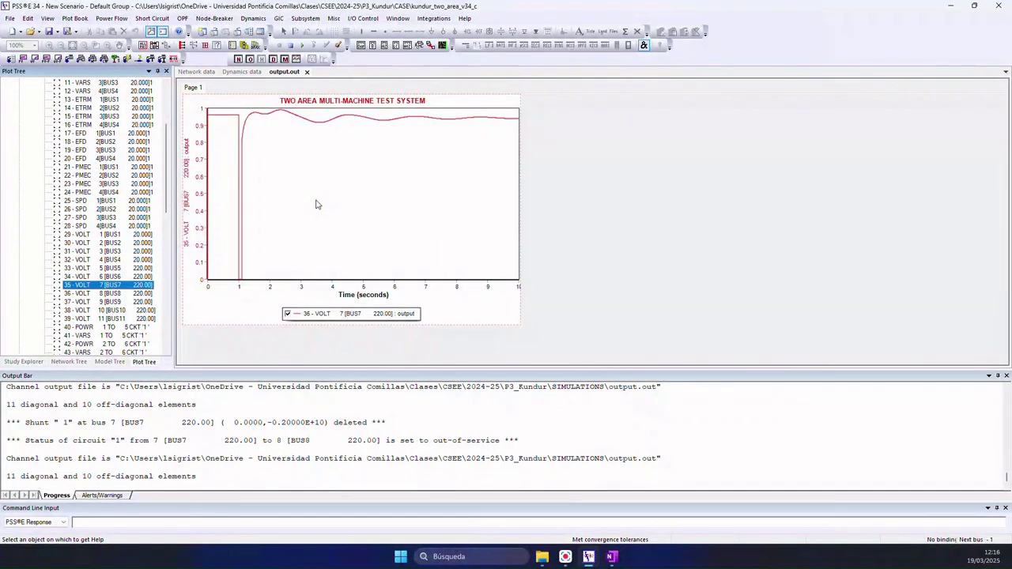
Insert a new page in the plot book.
right_click(600, 176)
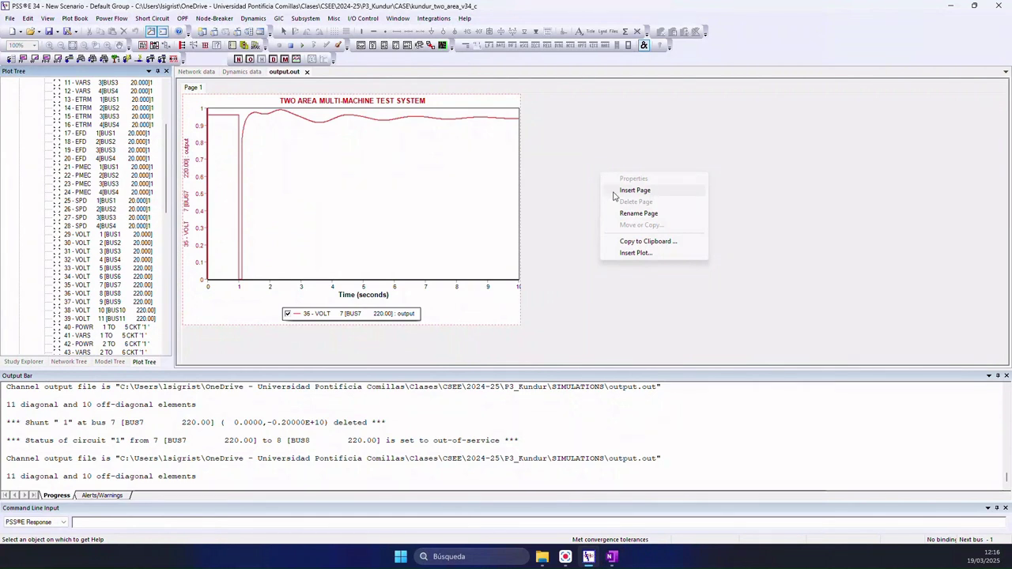
click(609, 192)
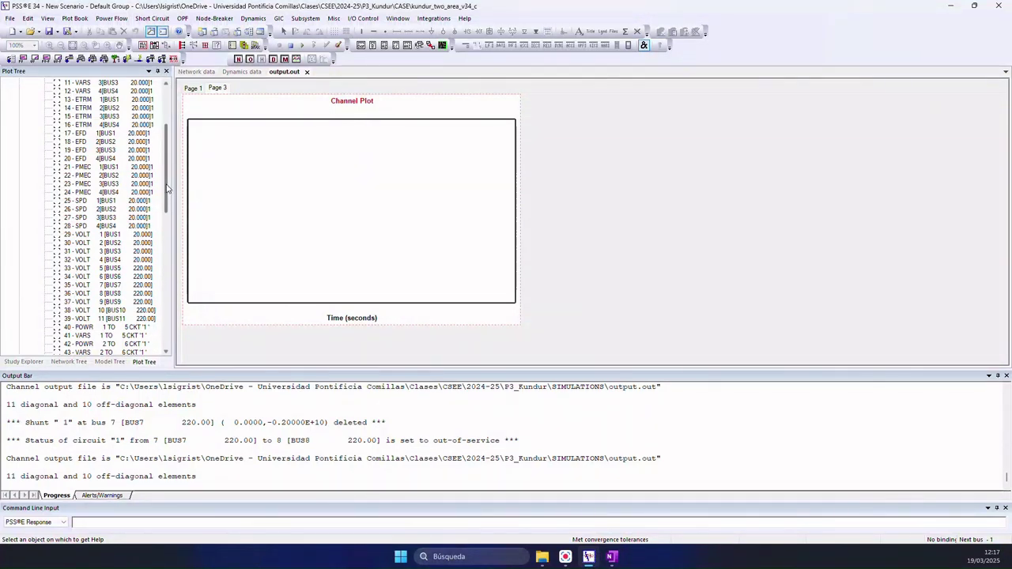
Add a plot function named DifferenceSpeed with the arithmetic function A-B and verify the expression.
drag(167, 188, 167, 332)
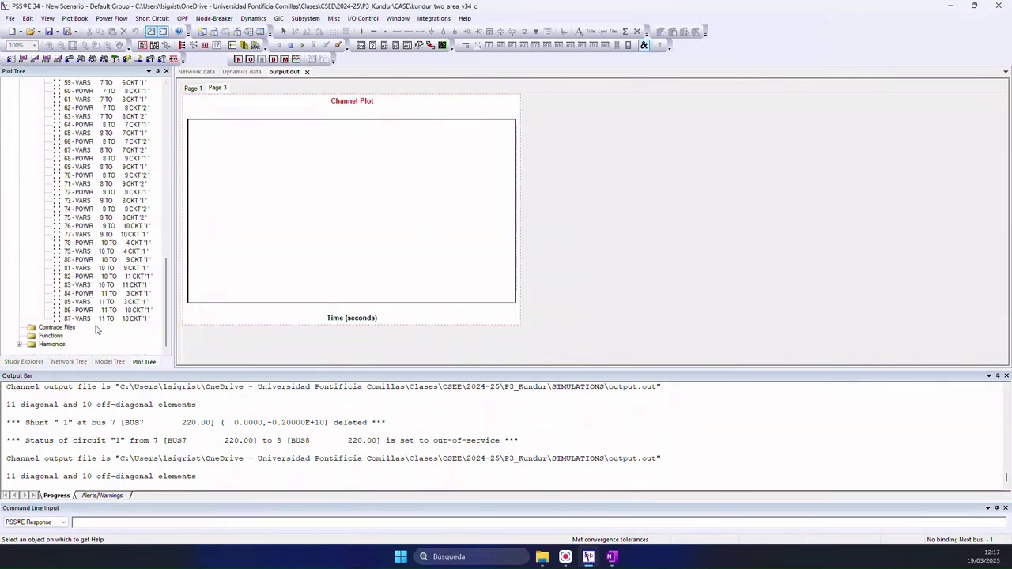
right_click(51, 337)
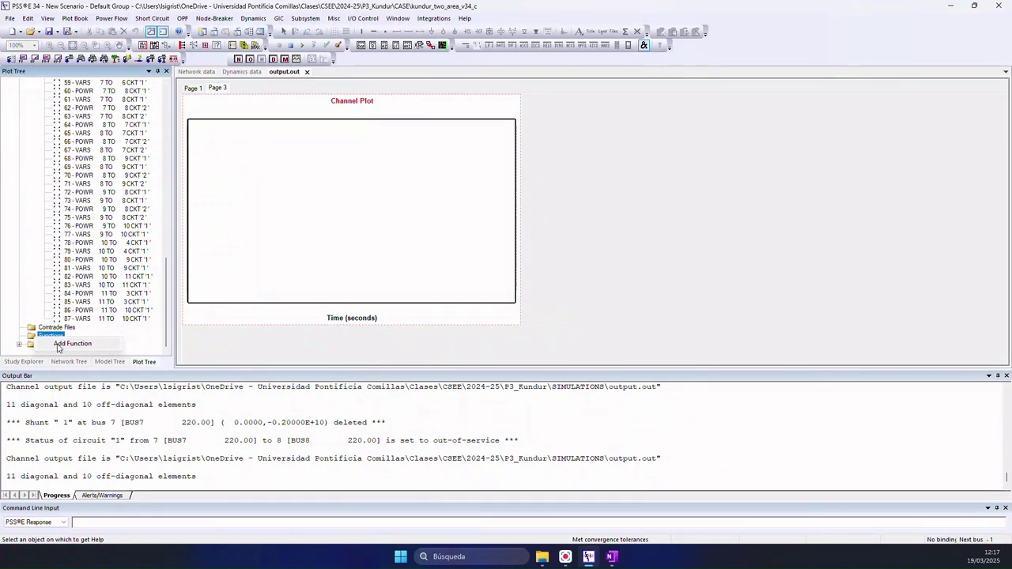
click(57, 346)
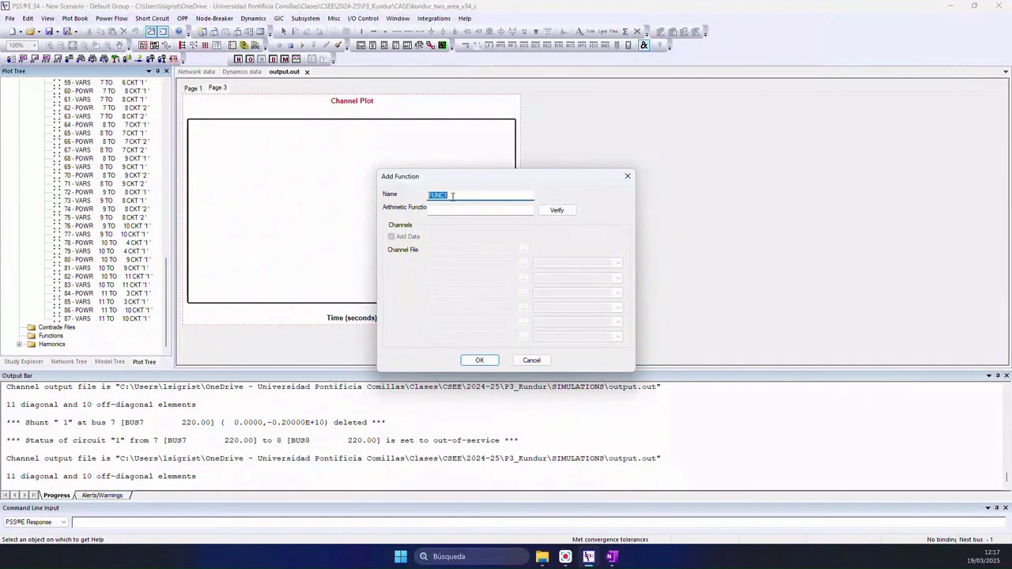
text(DifferenceSpeed)
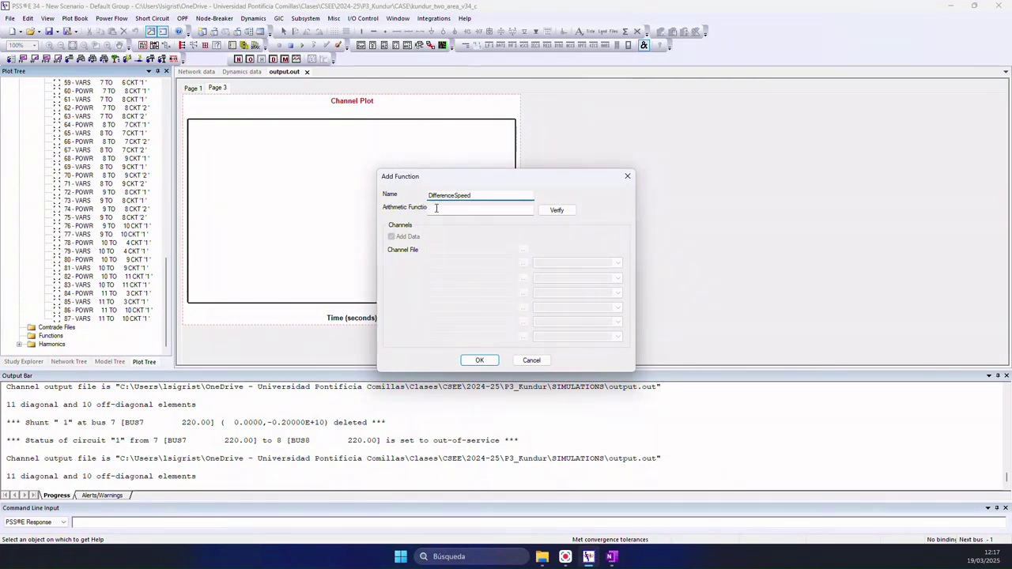
click(455, 210)
text(A-B)
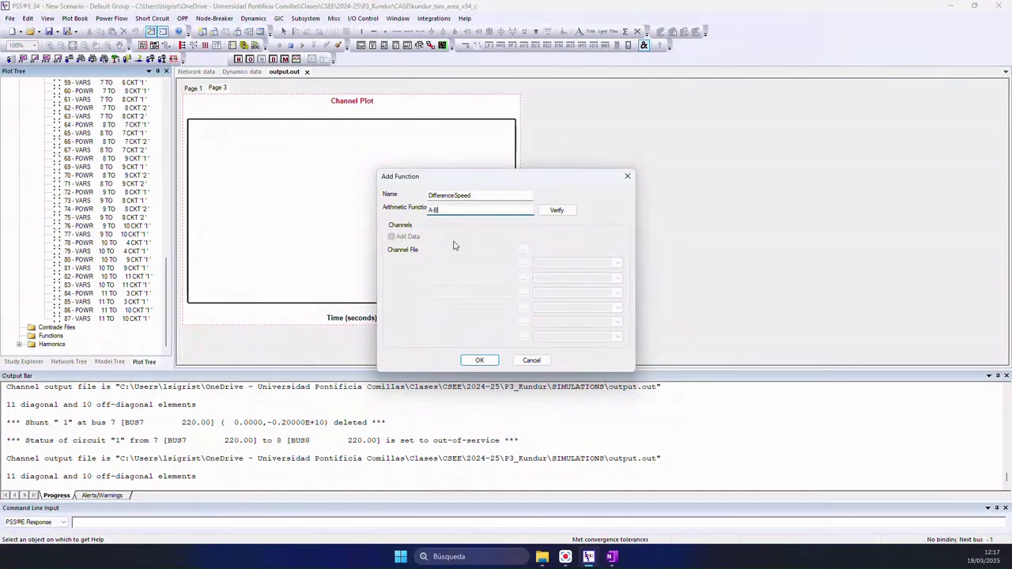
click(566, 212)
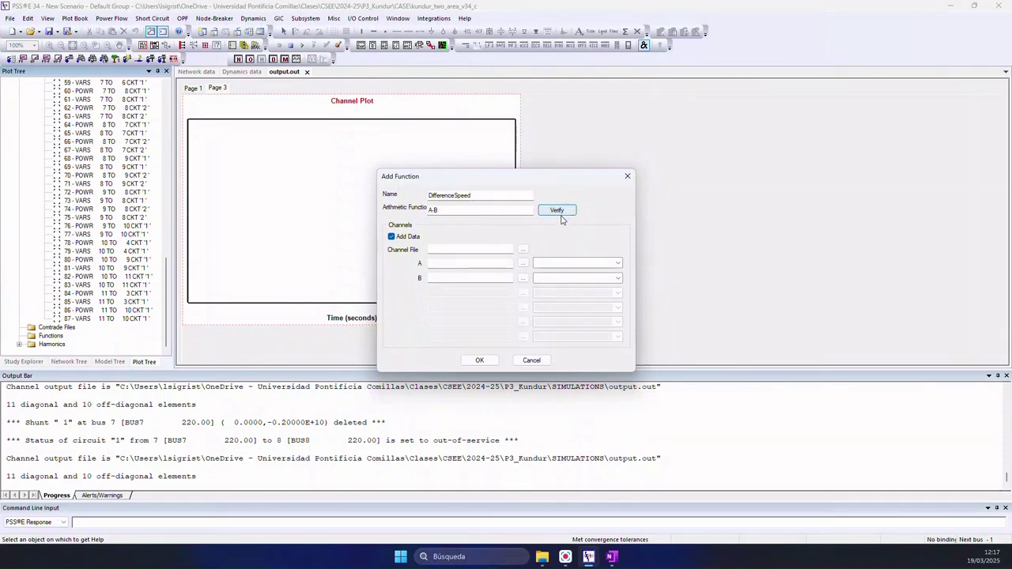
Load the simulation's channel file, assign 25 - SPD (BUS1) to A and 27 - SPD (BUS3) to B, and accept the function.
click(523, 251)
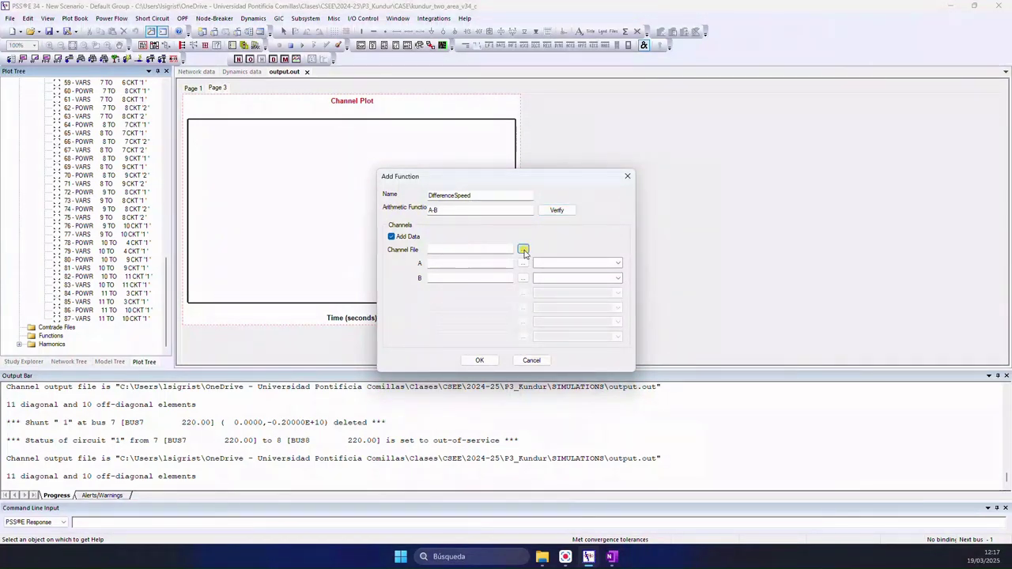
double_click(592, 223)
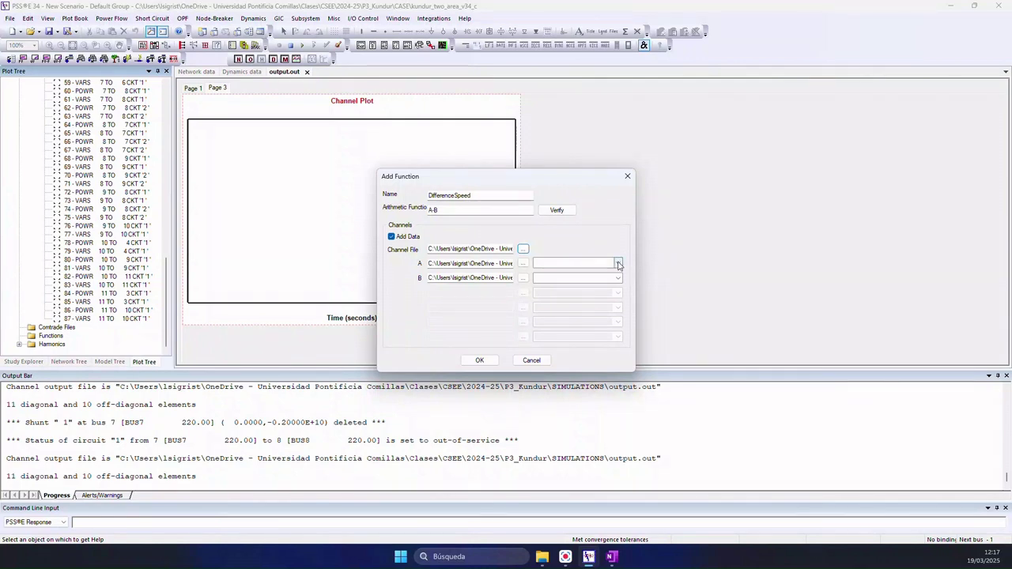
click(618, 263)
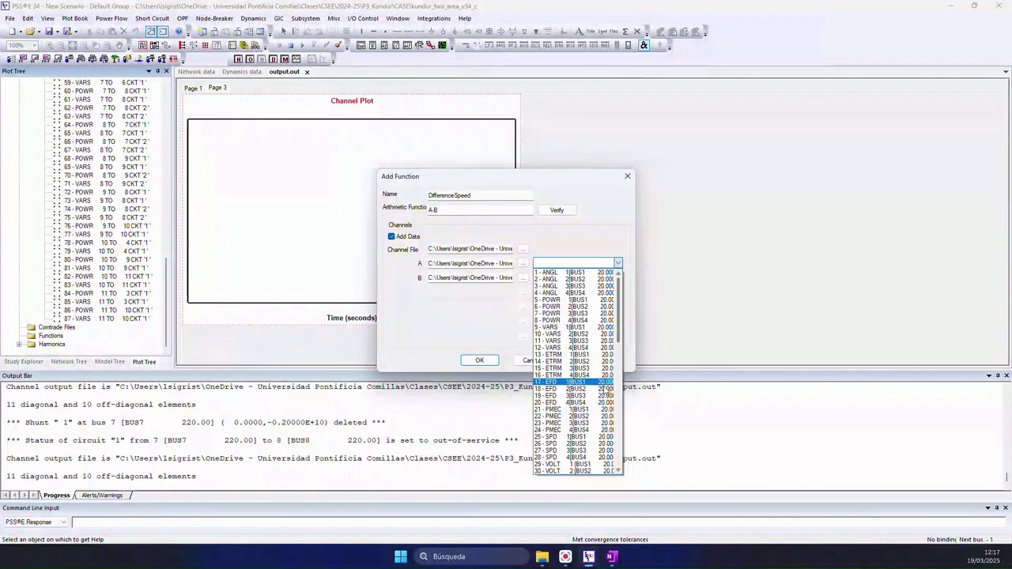
click(596, 437)
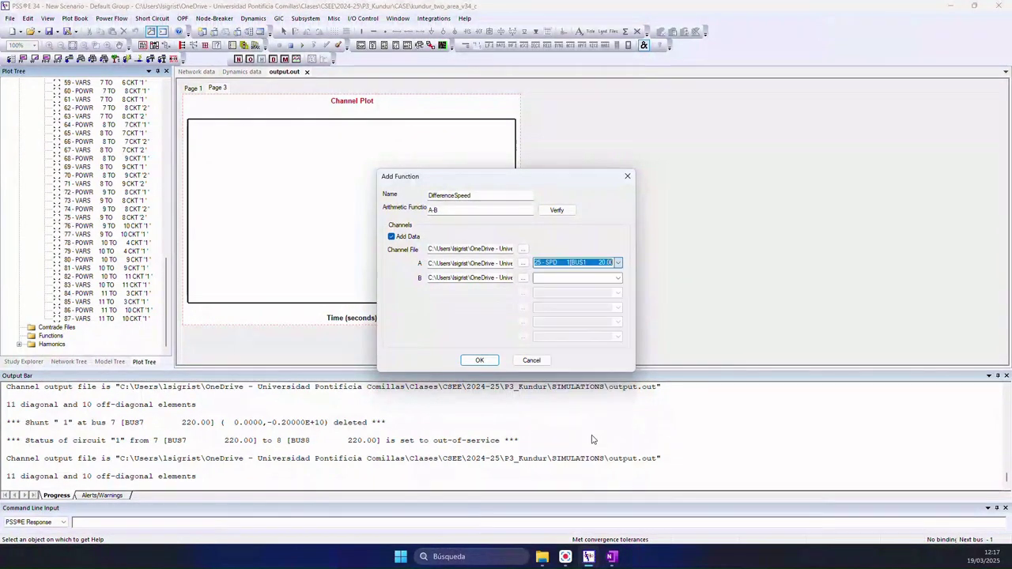
click(600, 278)
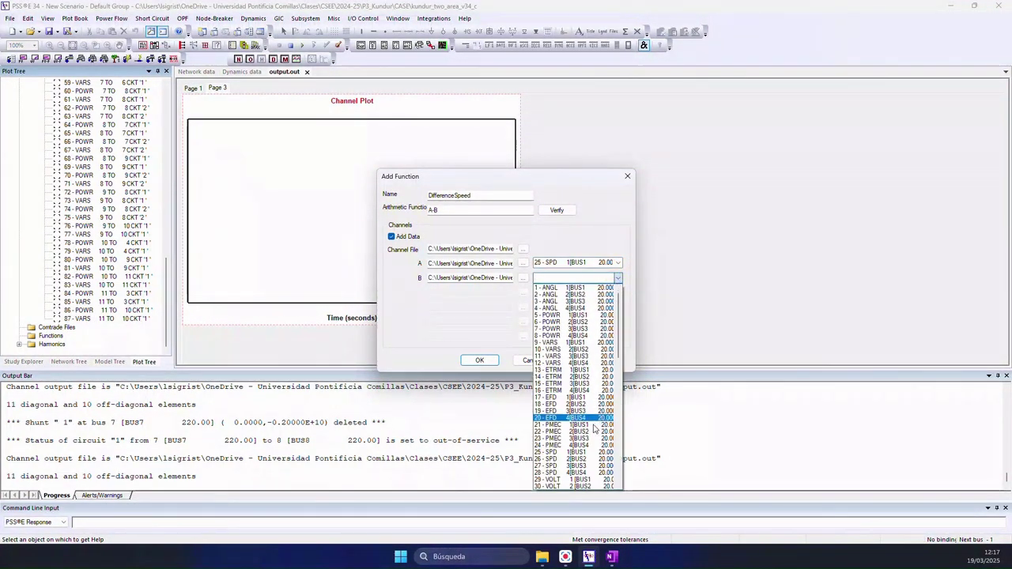
click(594, 468)
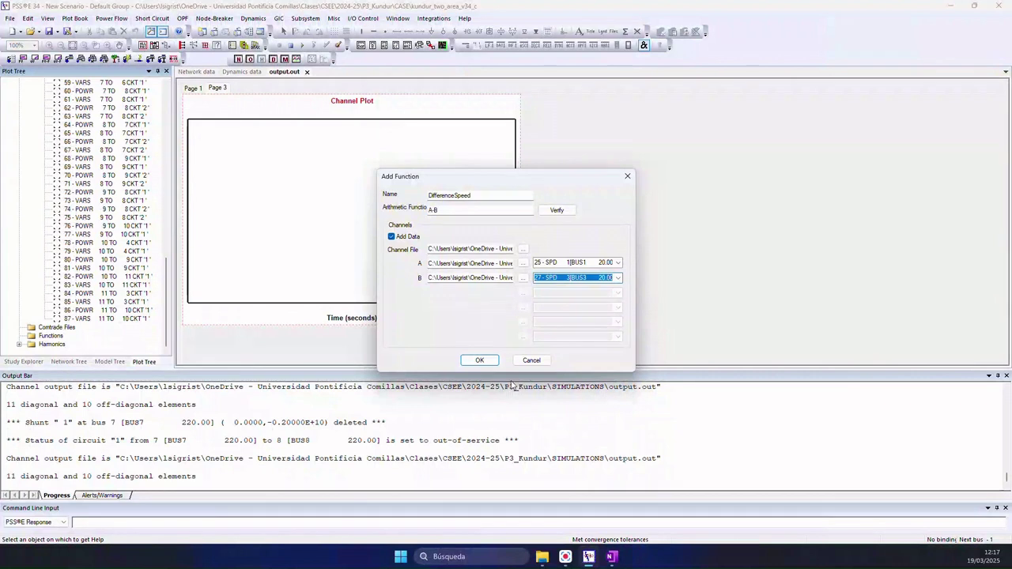
click(480, 360)
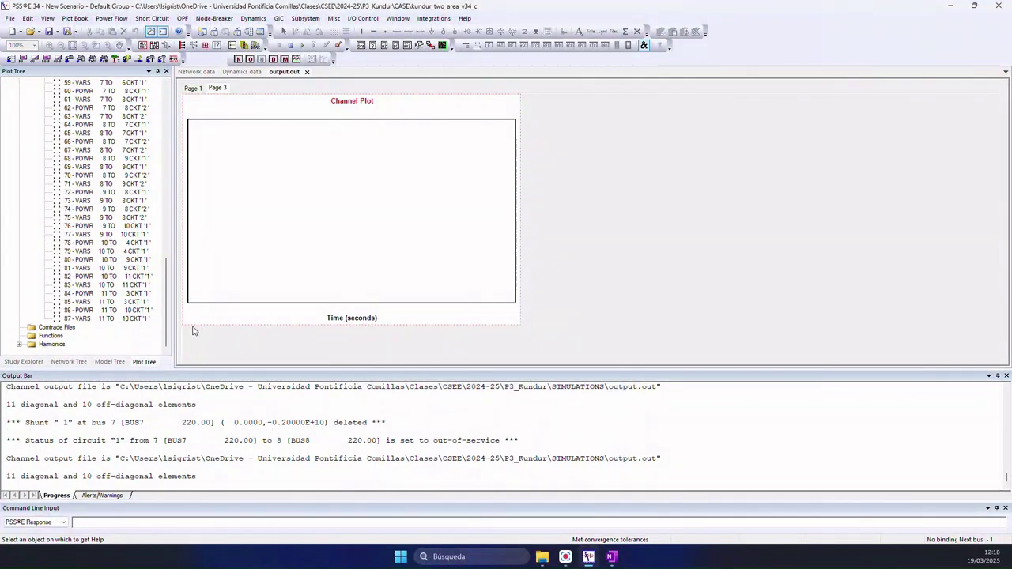
Expand the Functions folder and plot the DifferenceSpeed function on Page 3.
click(50, 337)
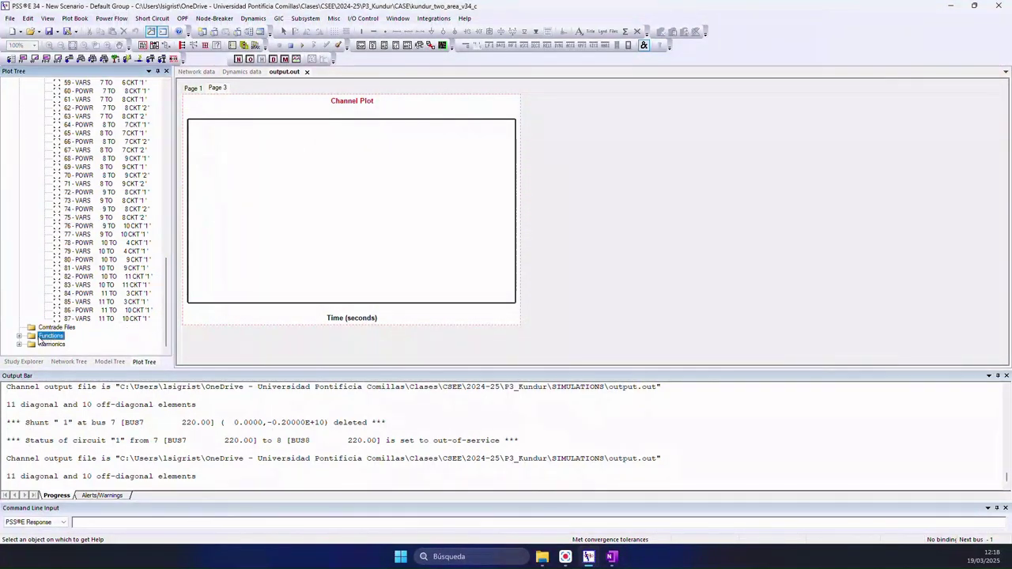
double_click(40, 340)
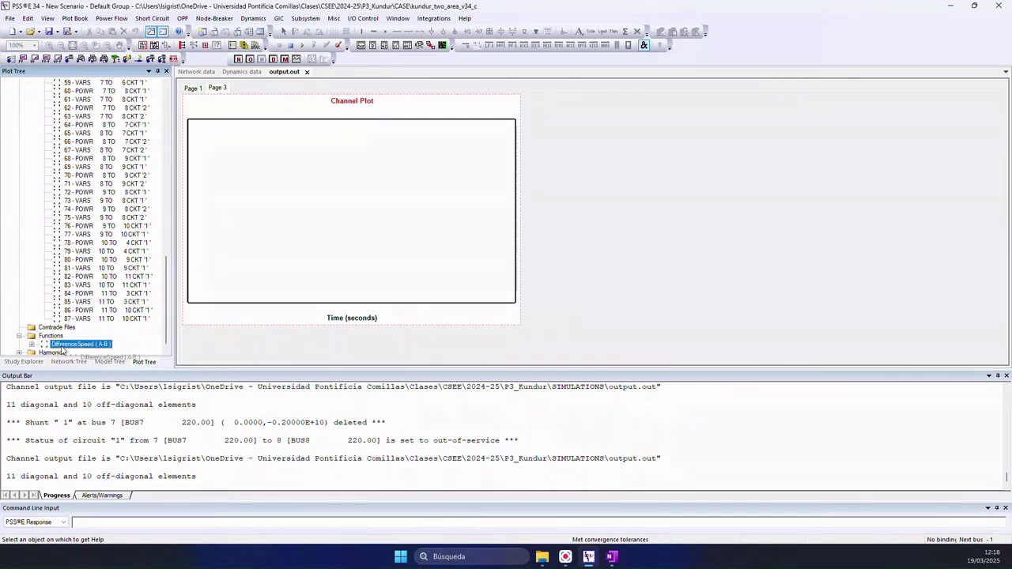